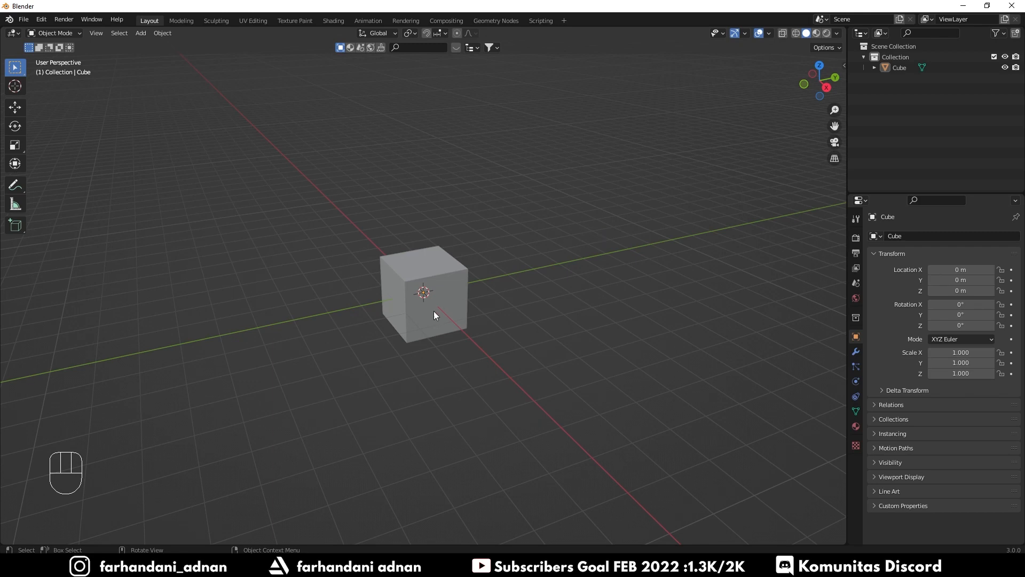
Select the cube in the viewport
{"action": "scroll", "coordinate": [433, 312], "scroll_direction": "up", "scroll_amount": 5}
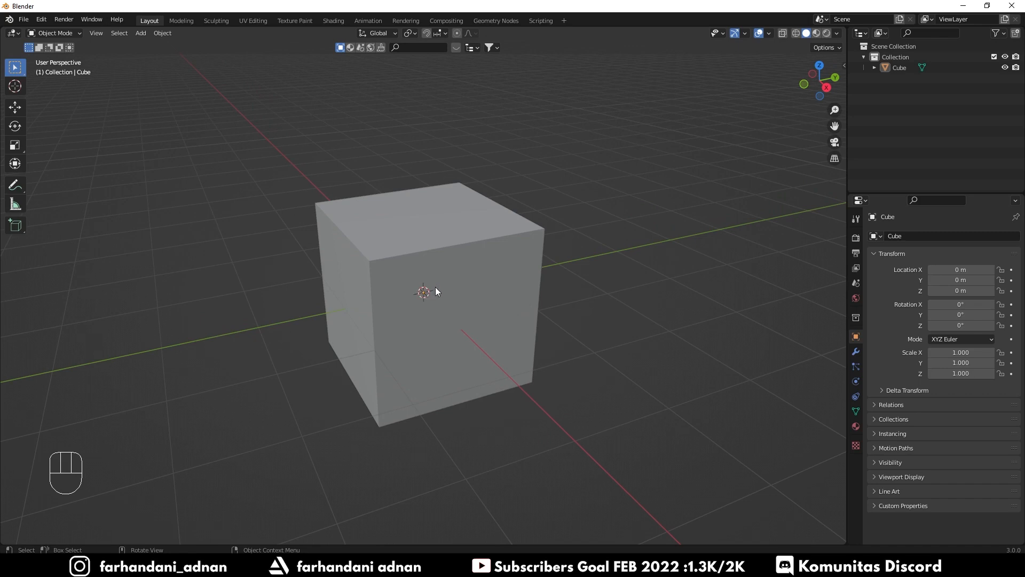
{"action": "middle_click_drag", "start_coordinate": [425, 291], "coordinate": [396, 277]}
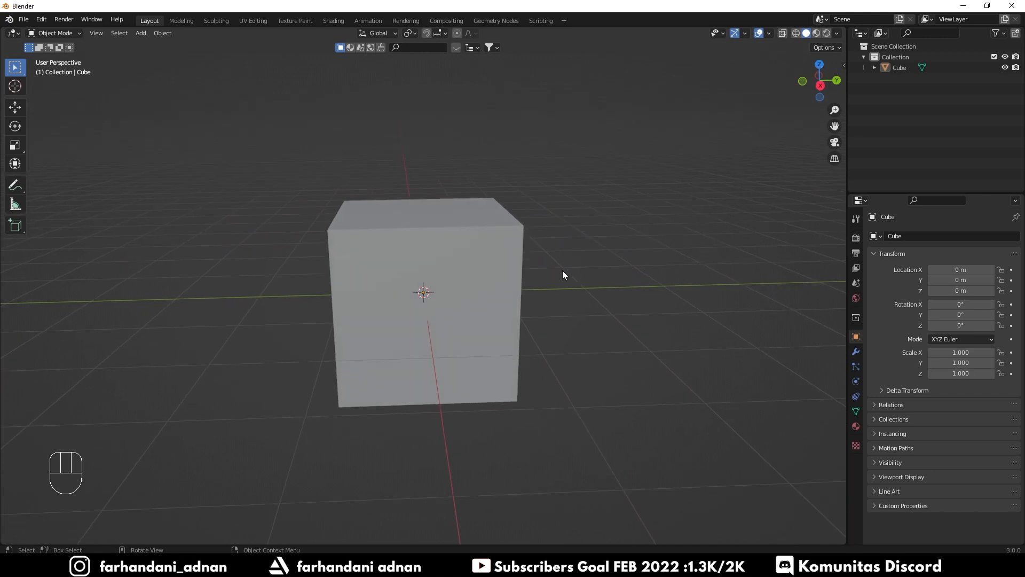
{"action": "scroll", "coordinate": [460, 276], "scroll_direction": "down", "scroll_amount": 2}
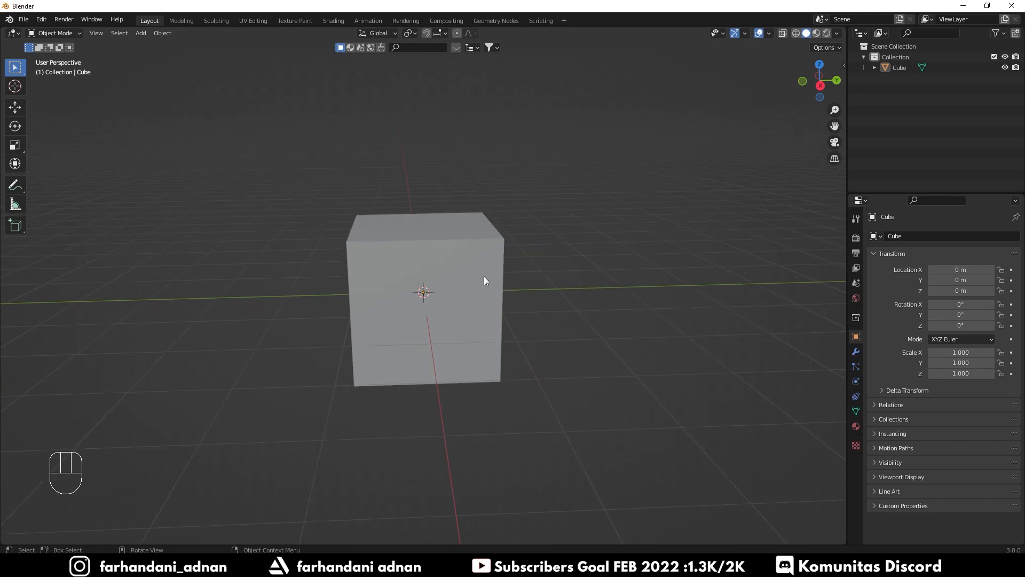
{"action": "middle_click_drag", "start_coordinate": [484, 277], "coordinate": [545, 268]}
{"action": "left_click", "coordinate": [477, 262]}
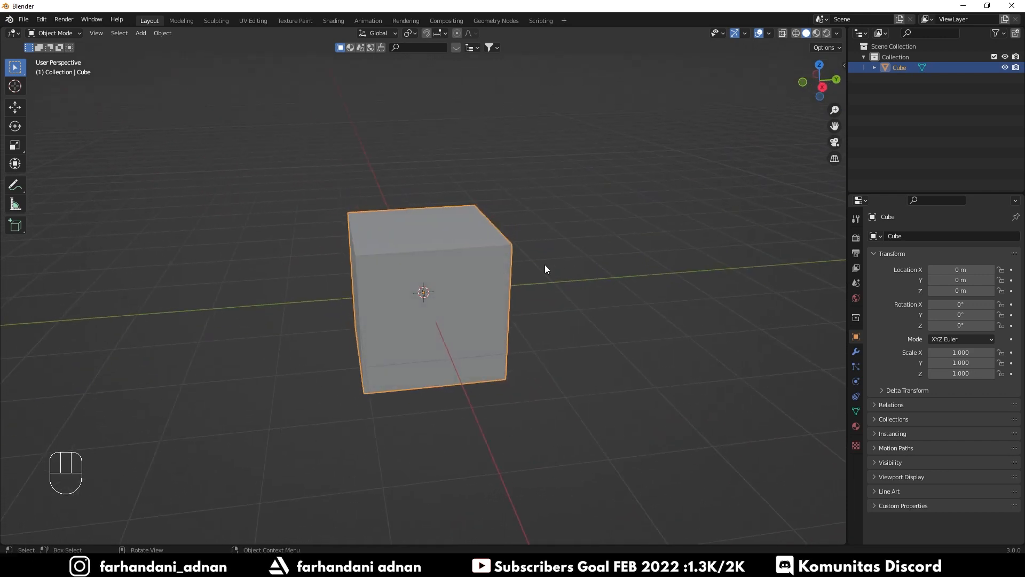
Try rotating the cube about the global X axis around its centred origin, then cancel the rotation
{"action": "key", "text": "r"}
{"action": "key", "text": "x"}
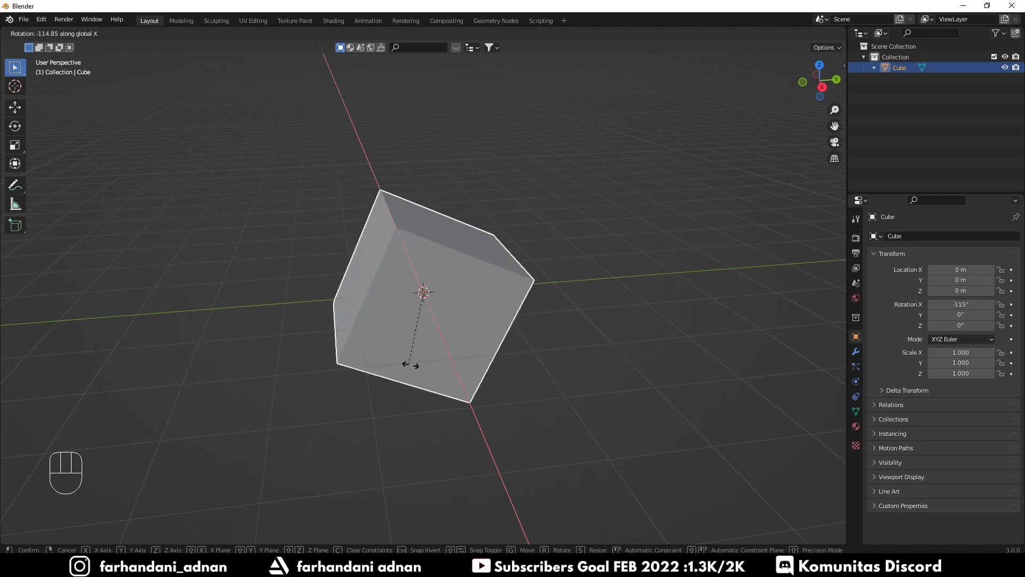
{"action": "right_click", "coordinate": [448, 256]}
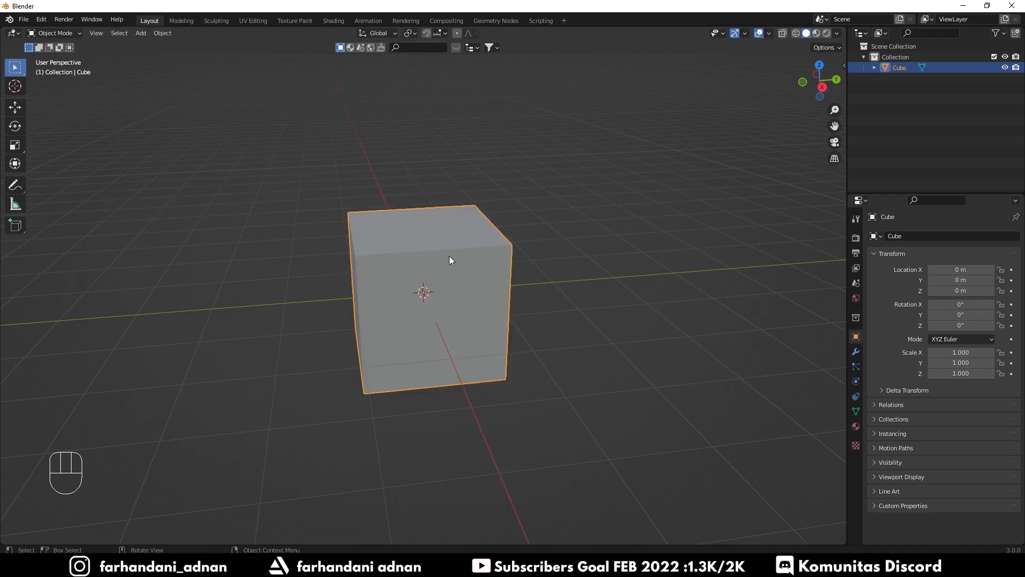
Try scaling the cube along the global X, Y and Z axes in turn, cancelling each scale
{"action": "middle_click_drag", "start_coordinate": [550, 275], "coordinate": [536, 268]}
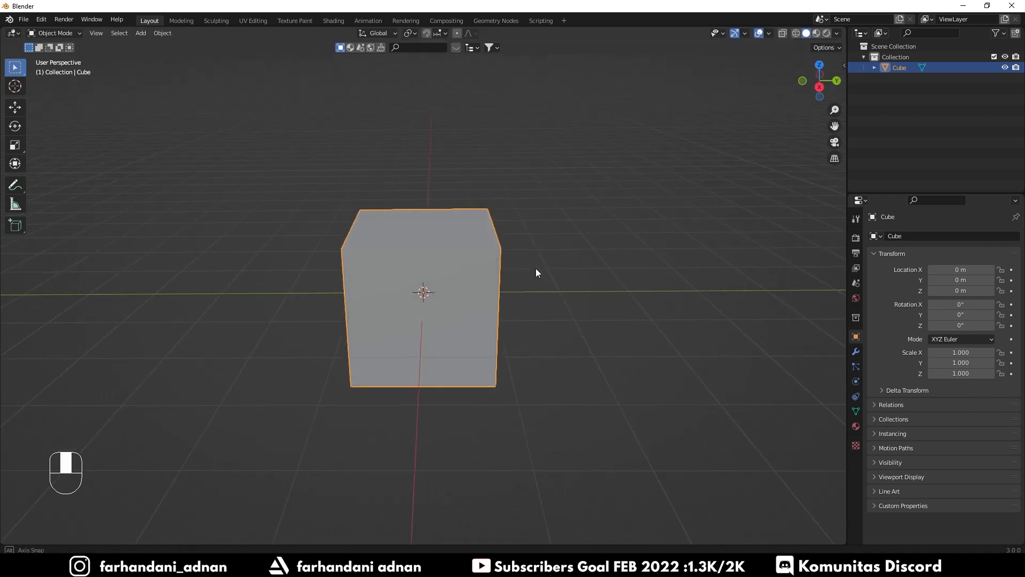
{"action": "key", "text": "s"}
{"action": "key", "text": "x"}
{"action": "right_click", "coordinate": [592, 283]}
{"action": "key", "text": "s"}
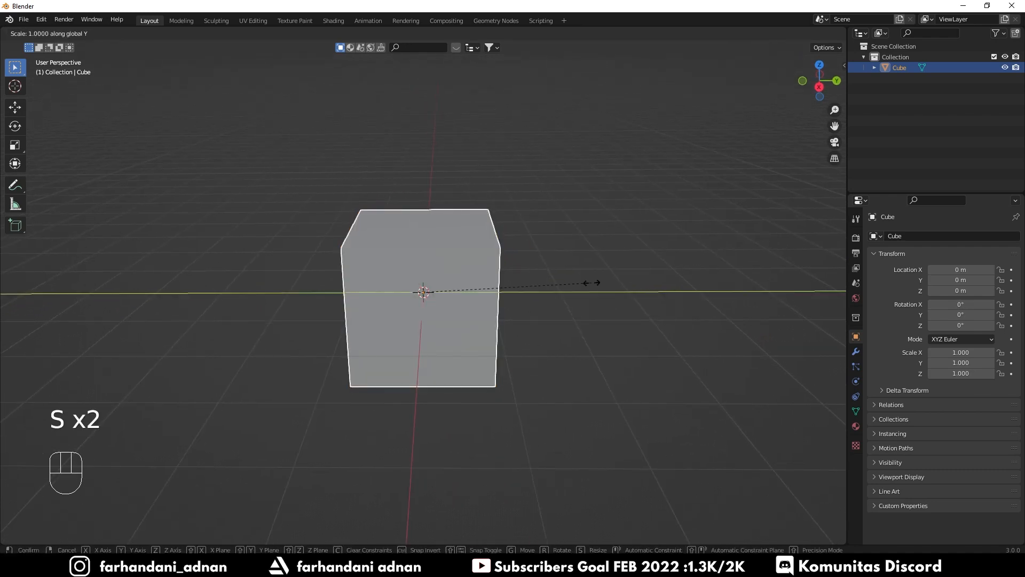
{"action": "key", "text": "y"}
{"action": "right_click", "coordinate": [534, 255]}
{"action": "key", "text": "s"}
{"action": "key", "text": "z"}
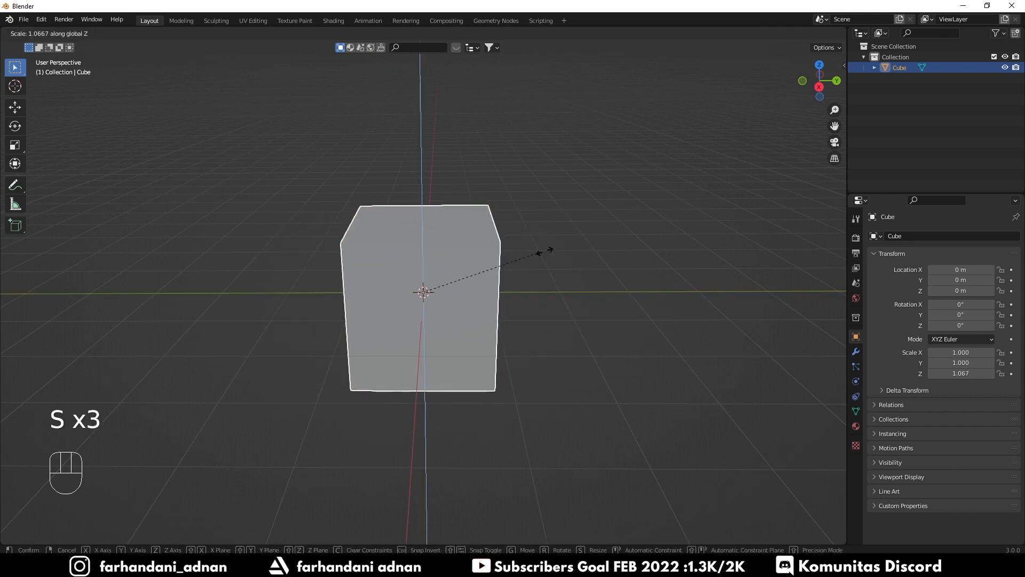
{"action": "right_click", "coordinate": [574, 258]}
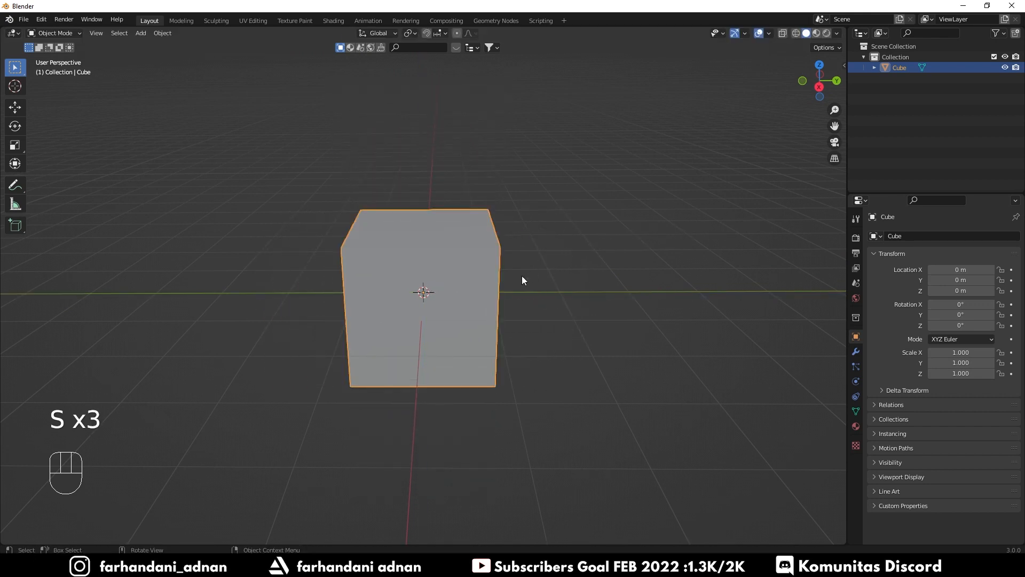
Try moving the cube freely, then cancel the move
{"action": "key", "text": "g"}
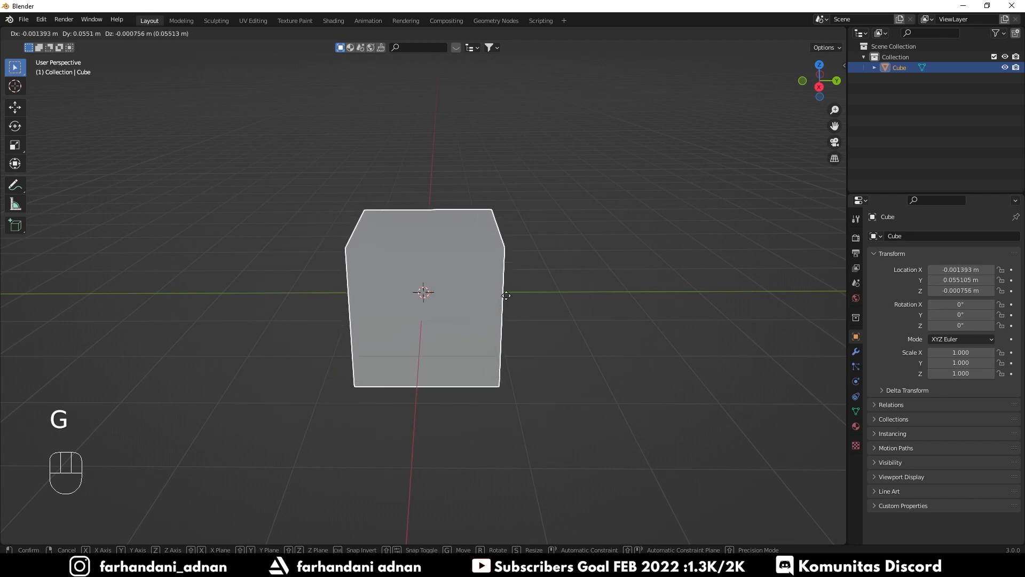
{"action": "right_click", "coordinate": [529, 296]}
{"action": "middle_click_drag", "start_coordinate": [533, 295], "coordinate": [469, 296]}
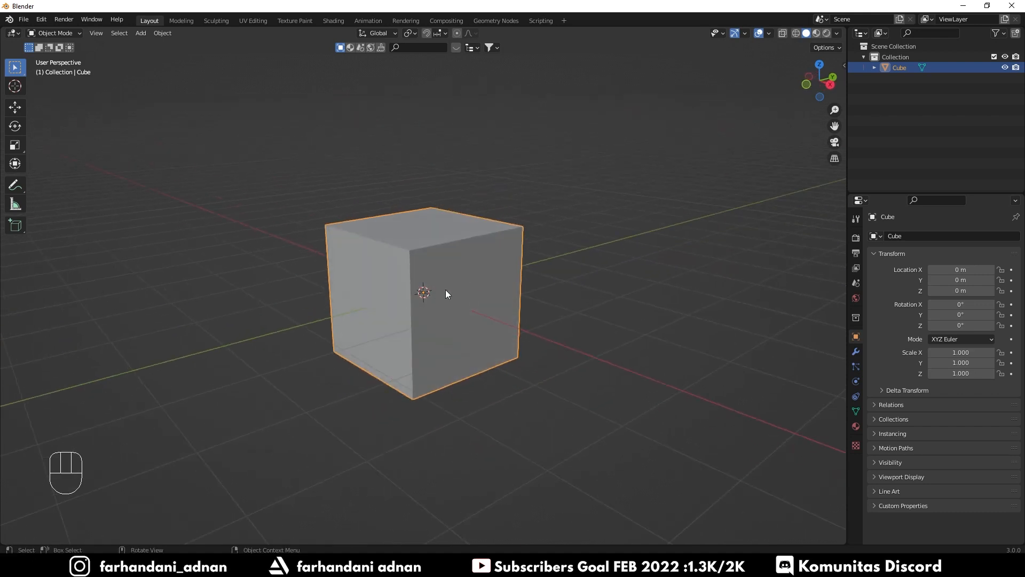
{"action": "middle_click_drag", "start_coordinate": [427, 267], "coordinate": [438, 288]}
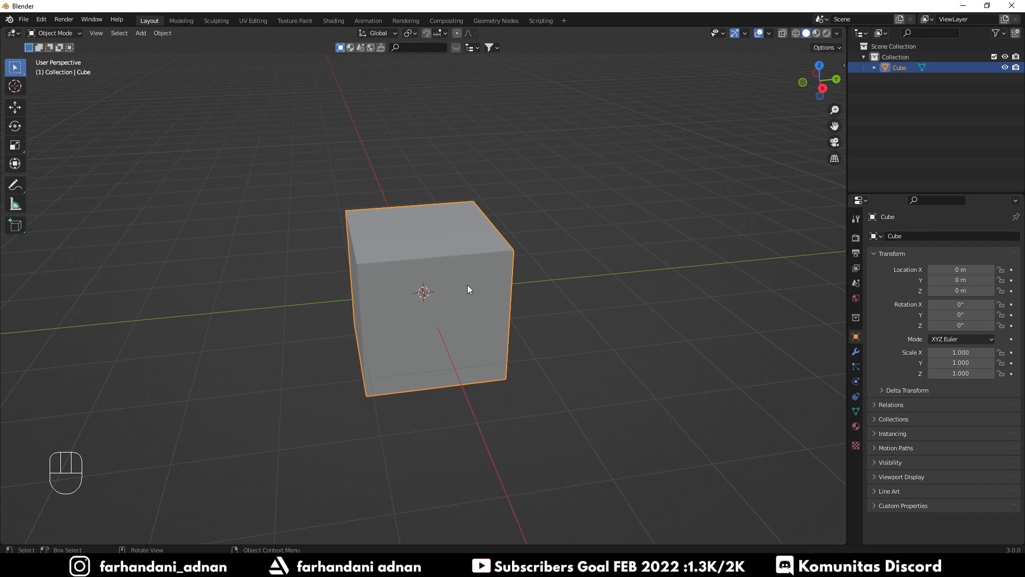
{"action": "middle_click_drag", "start_coordinate": [468, 289], "coordinate": [452, 295], "text": "shift"}
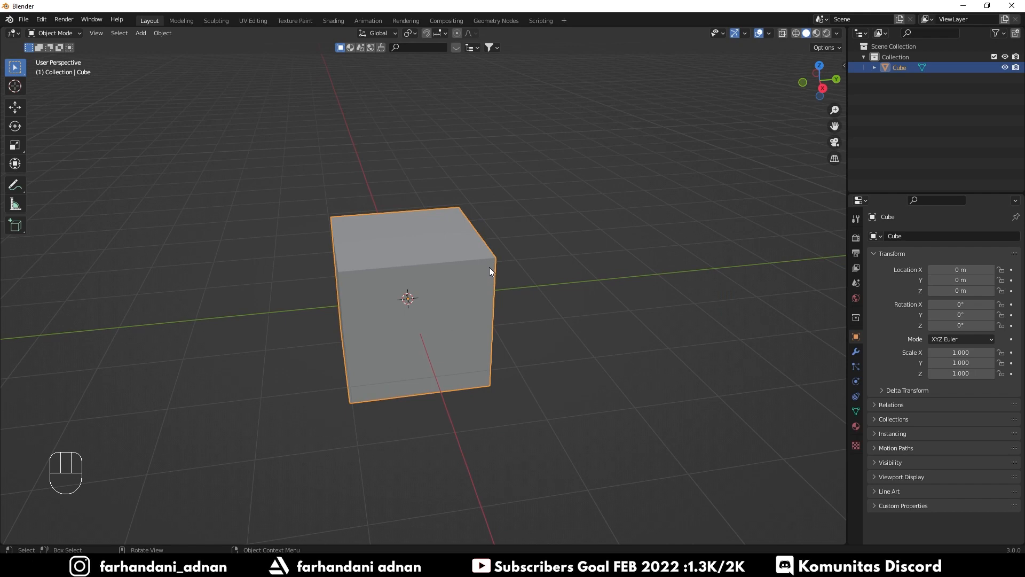
Place the 3D cursor outside the cube, above its +Y side, at about X -0.28 m, Y 2.35 m, Z 1.35 m
{"action": "key", "text": "shift"}
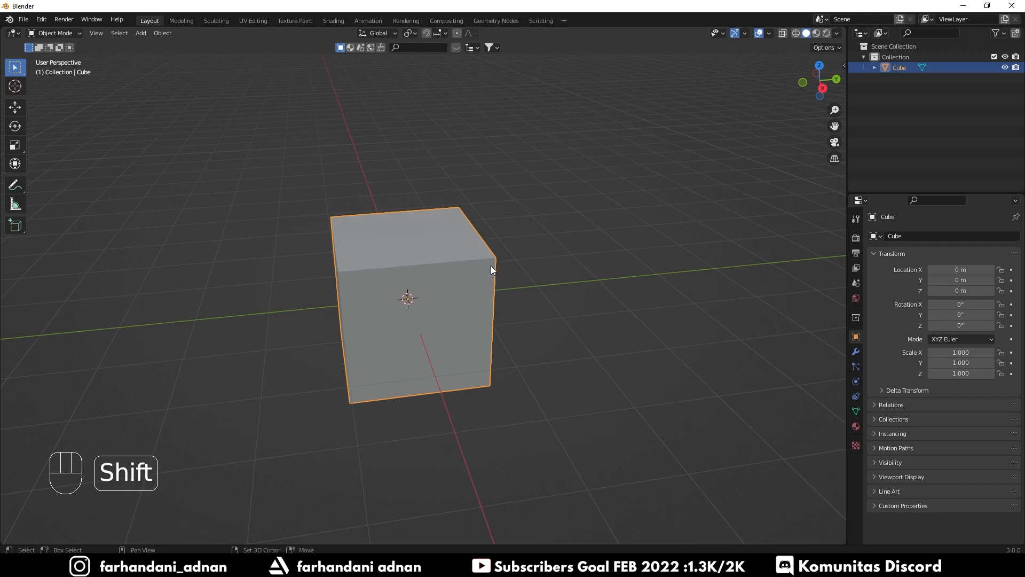
{"action": "right_click", "coordinate": [568, 220], "text": "shift"}
{"action": "right_click", "coordinate": [609, 180], "text": "shift"}
{"action": "right_click", "coordinate": [536, 203], "text": "shift"}
{"action": "right_click", "coordinate": [537, 241], "text": "shift"}
{"action": "right_click", "coordinate": [566, 280], "text": "shift"}
{"action": "right_click", "coordinate": [621, 242], "text": "shift"}
{"action": "right_click", "coordinate": [549, 261], "text": "shift"}
{"action": "right_click", "coordinate": [542, 229], "text": "shift"}
{"action": "right_click", "coordinate": [587, 232], "text": "shift"}
{"action": "right_click", "coordinate": [550, 260], "text": "shift"}
{"action": "right_click", "coordinate": [560, 194], "text": "shift"}
Set the cube's origin to the 3D cursor
{"action": "middle_click_drag", "start_coordinate": [552, 192], "coordinate": [404, 252]}
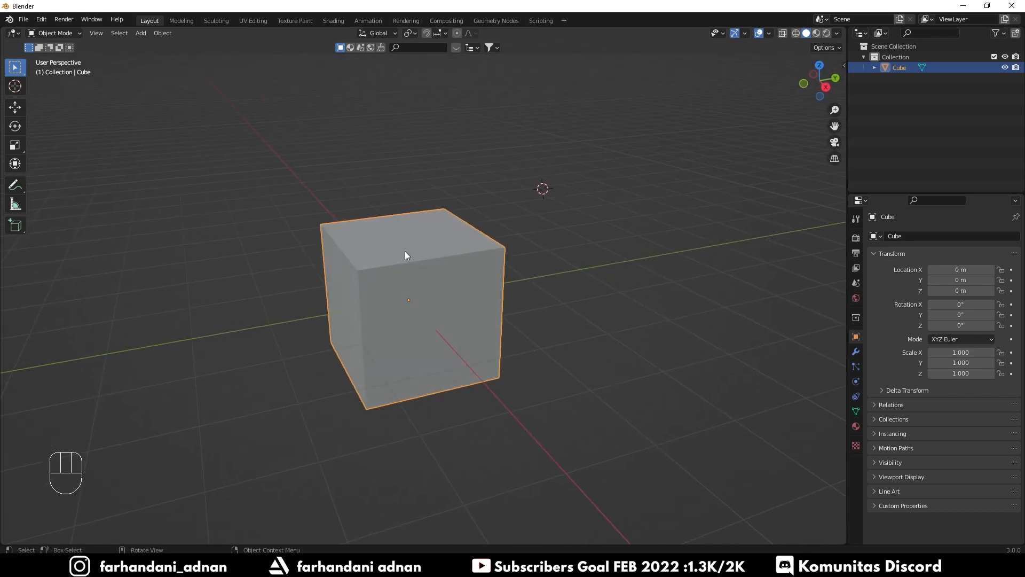
{"action": "right_click", "coordinate": [435, 245]}
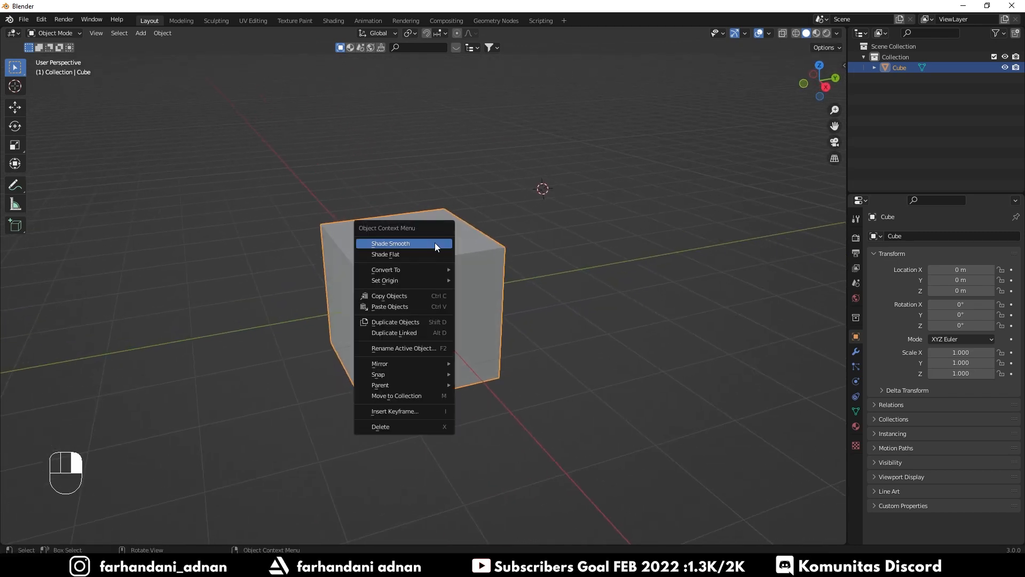
{"action": "mouse_move", "coordinate": [405, 282]}
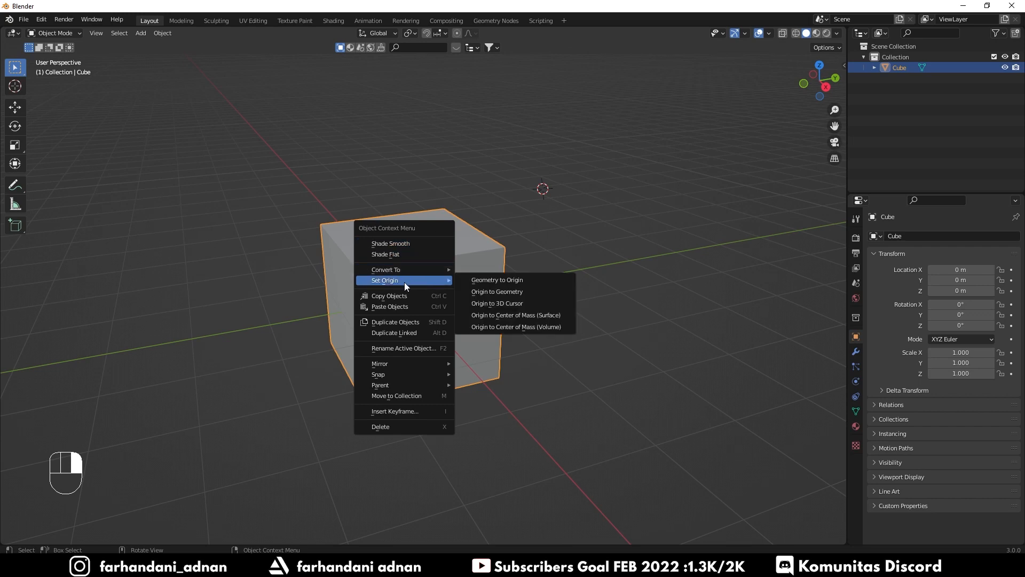
{"action": "left_click", "coordinate": [511, 303]}
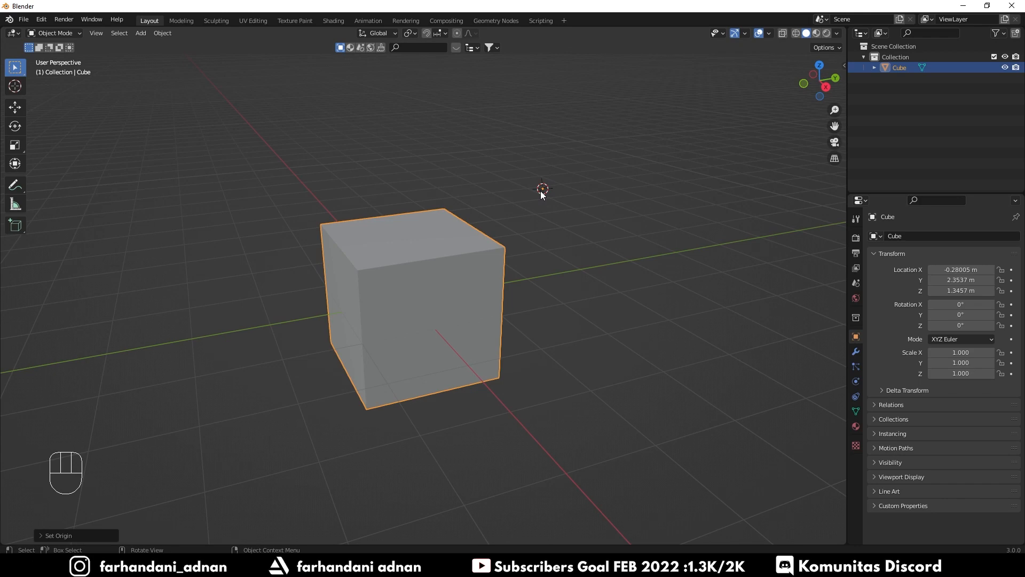
{"action": "right_click", "coordinate": [411, 230]}
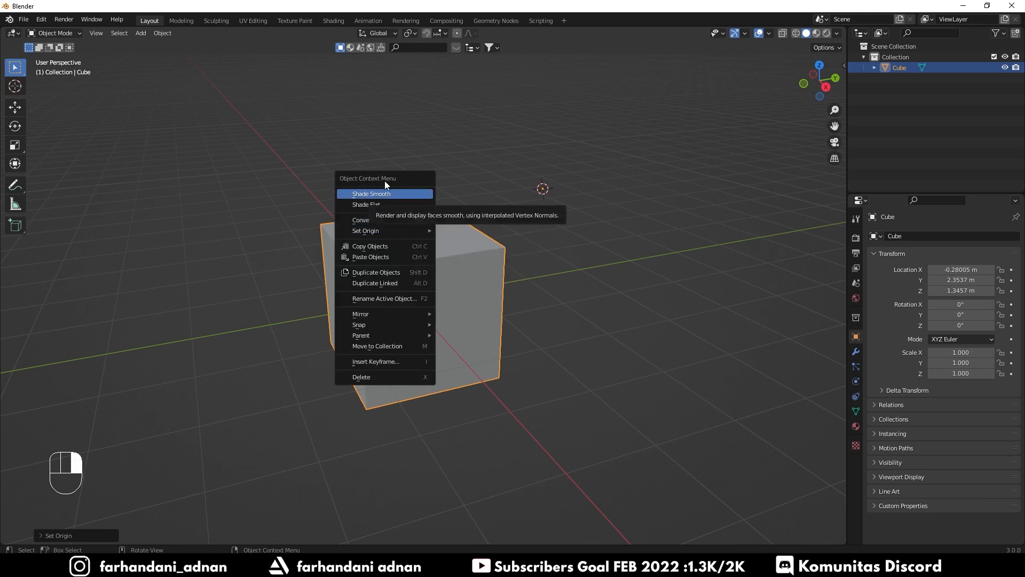
{"action": "left_click", "coordinate": [159, 35]}
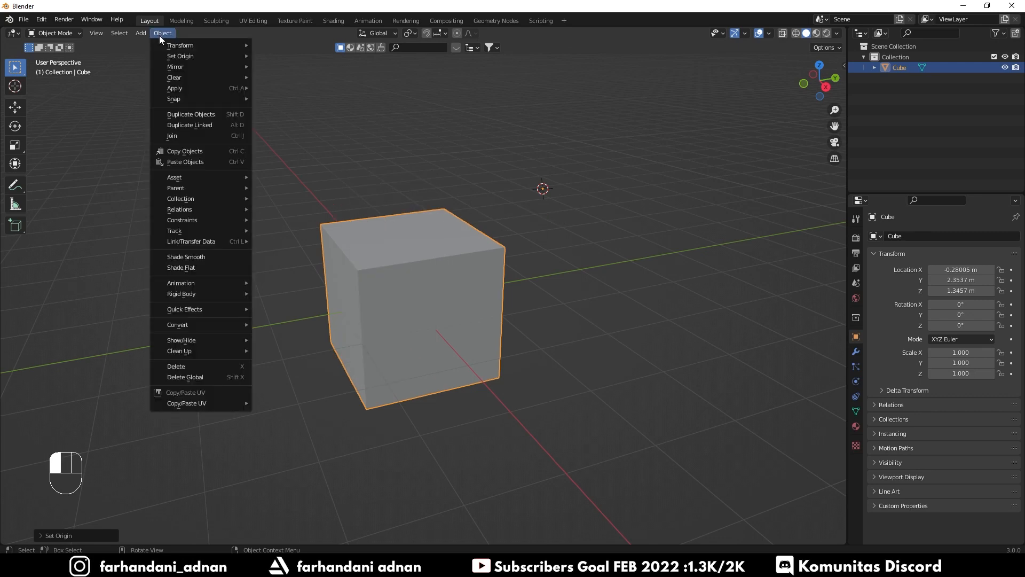
{"action": "mouse_move", "coordinate": [170, 55]}
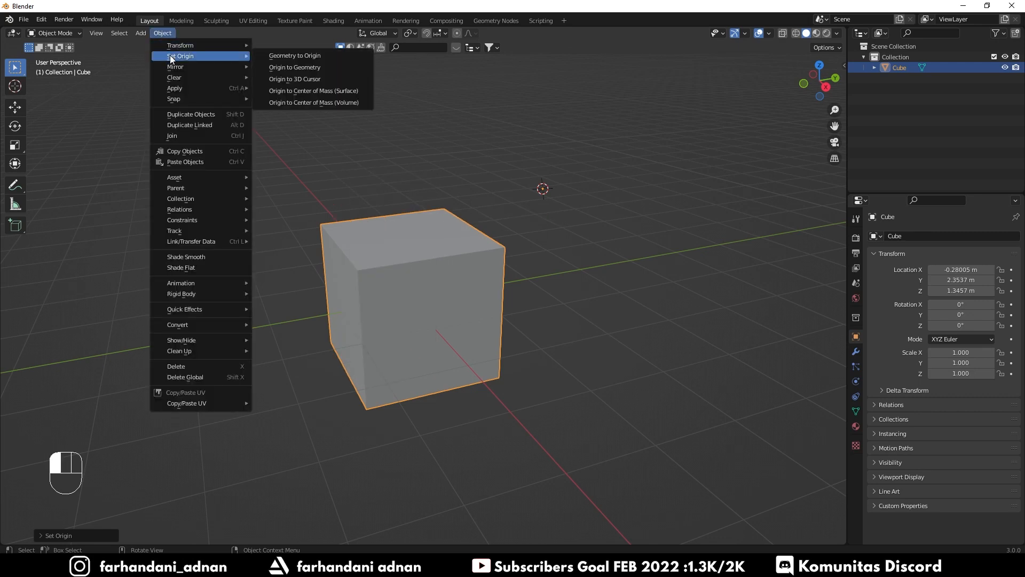
{"action": "left_click", "coordinate": [300, 80]}
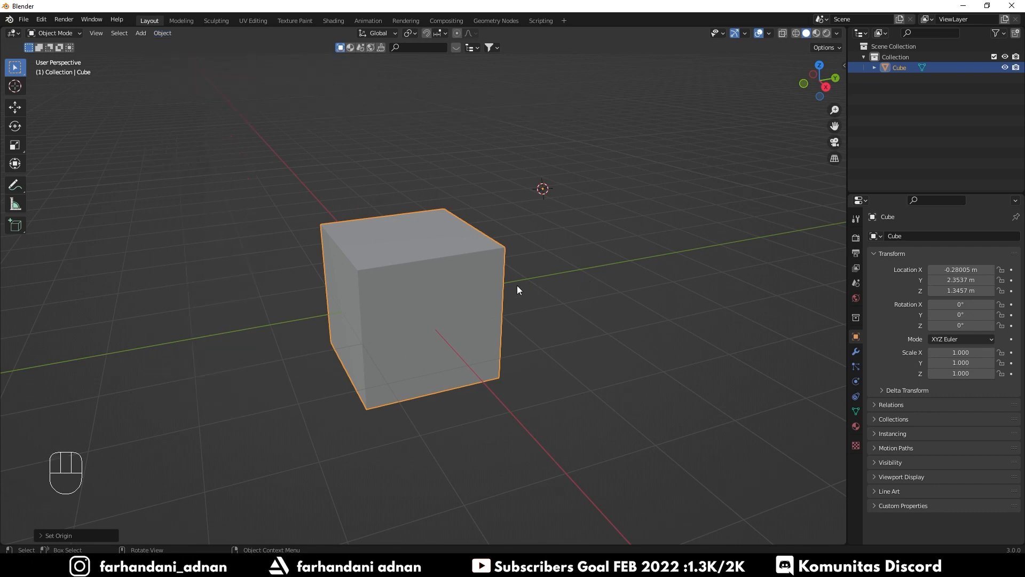
Try rotating the cube about the global X axis around its relocated origin, then cancel the rotation
{"action": "middle_click_drag", "start_coordinate": [516, 290], "coordinate": [495, 288]}
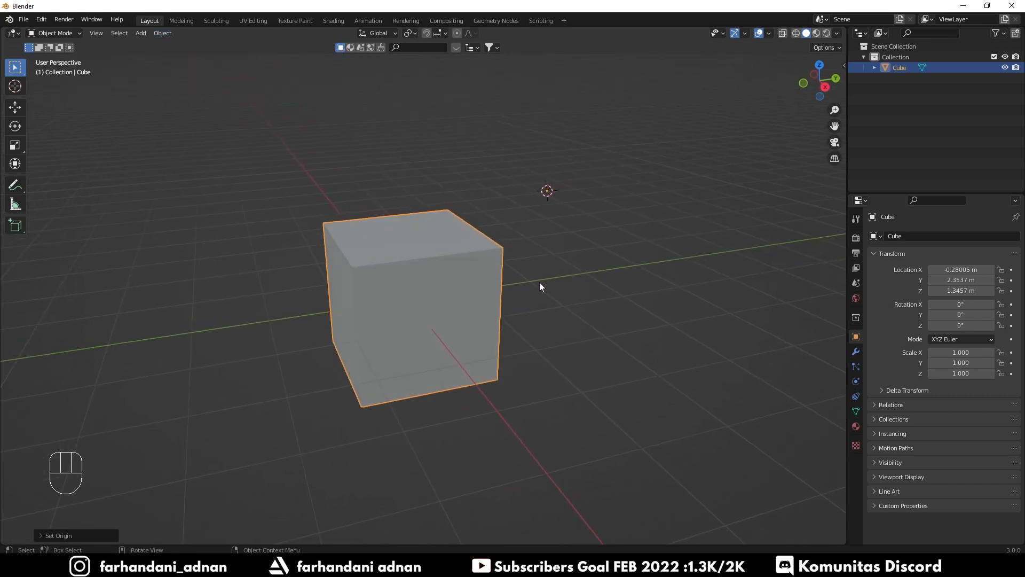
{"action": "key", "text": "r"}
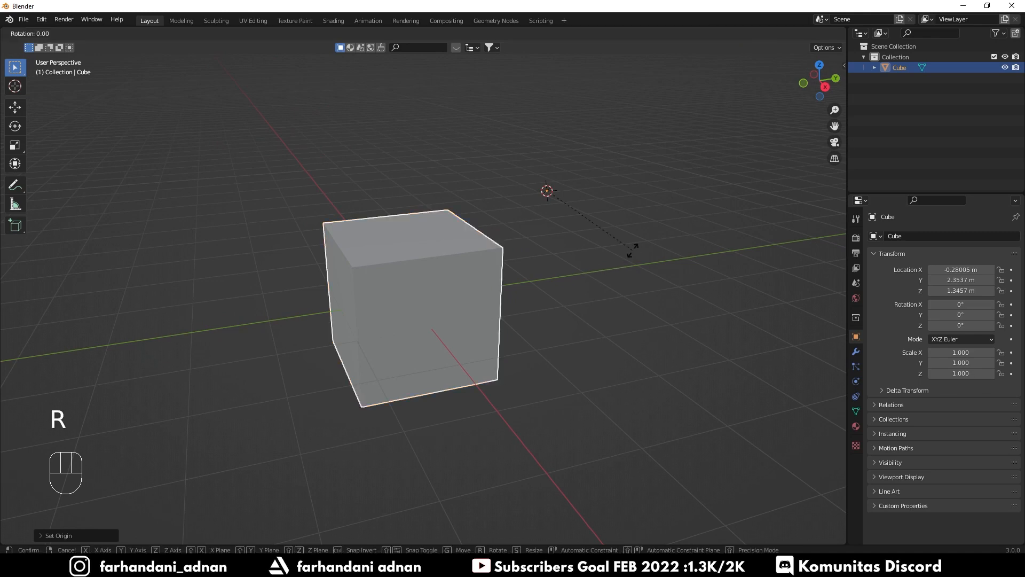
{"action": "key", "text": "x"}
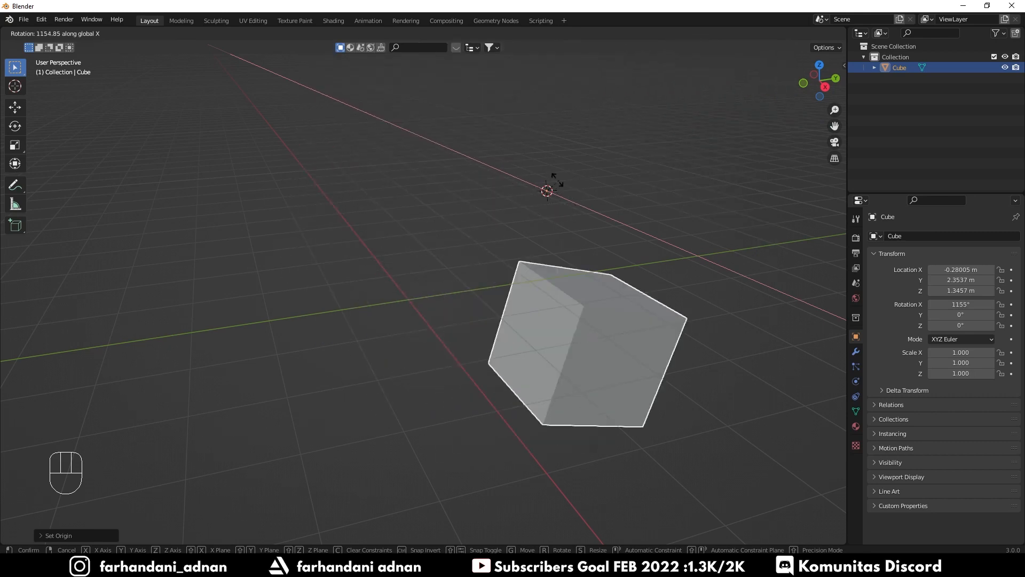
{"action": "key", "text": "Escape"}
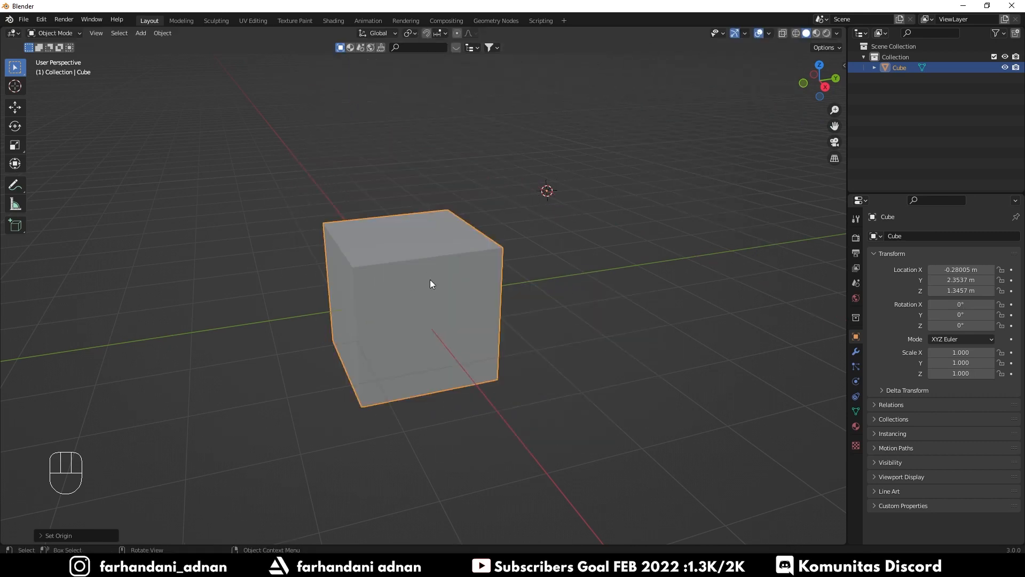
Try scaling the cube along the global Z axis relative to its relocated origin, then cancel the scale
{"action": "mouse_move", "coordinate": [428, 284]}
{"action": "middle_mouse_down"}
{"action": "mouse_move", "coordinate": [440, 293]}
{"action": "mouse_move", "coordinate": [424, 286]}
{"action": "mouse_move", "coordinate": [422, 298]}
{"action": "middle_mouse_up"}
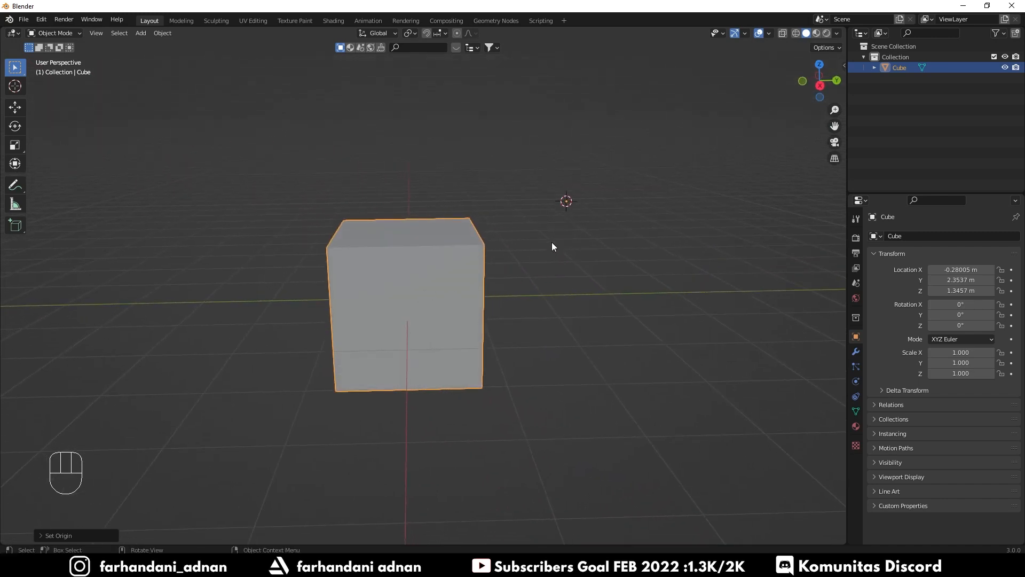
{"action": "key", "text": "s"}
{"action": "key", "text": "z"}
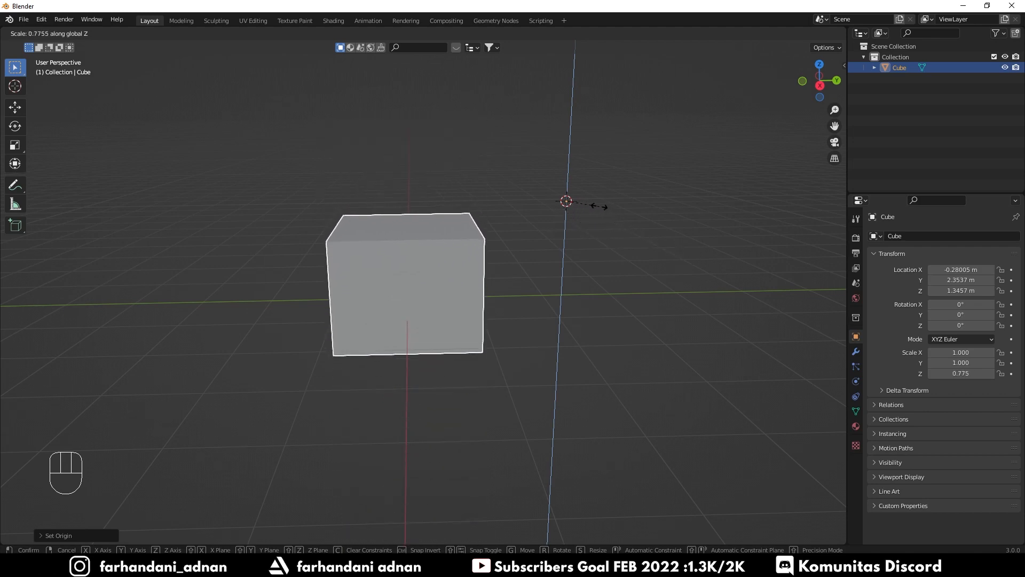
{"action": "right_click", "coordinate": [625, 223]}
Return the cube's origin to the centre of its geometry with Origin to Geometry
{"action": "middle_click_drag", "start_coordinate": [614, 226], "coordinate": [457, 266]}
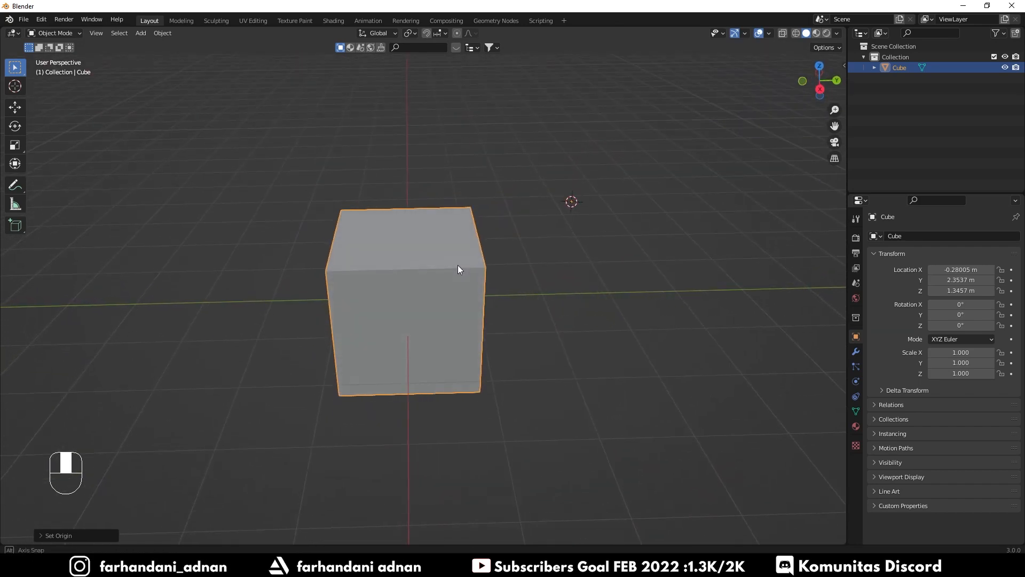
{"action": "middle_click_drag", "start_coordinate": [382, 283], "coordinate": [459, 243]}
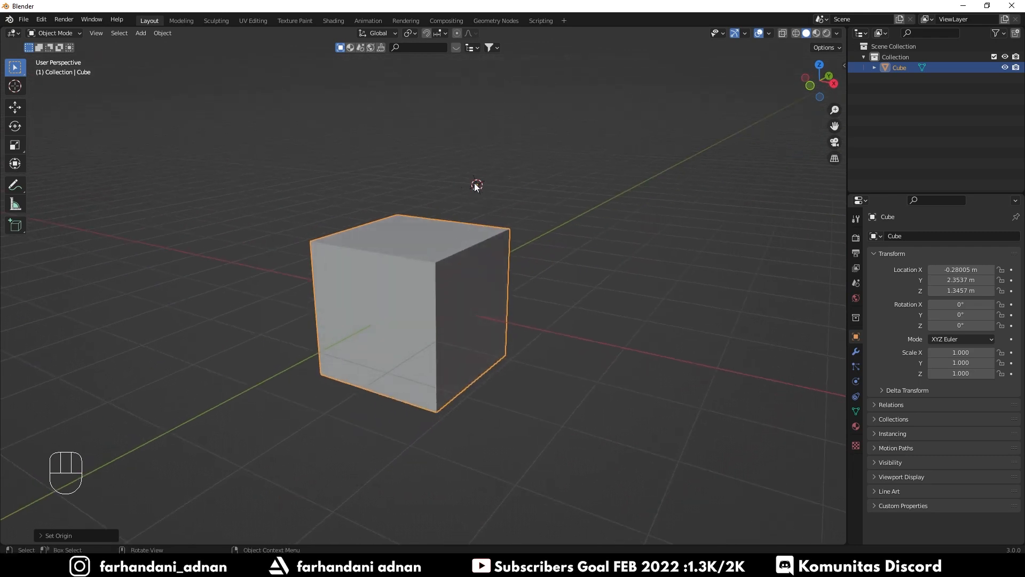
{"action": "mouse_move", "coordinate": [423, 249]}
{"action": "middle_mouse_down"}
{"action": "mouse_move", "coordinate": [378, 245]}
{"action": "mouse_move", "coordinate": [408, 262]}
{"action": "mouse_move", "coordinate": [461, 253]}
{"action": "mouse_move", "coordinate": [425, 264]}
{"action": "middle_mouse_up"}
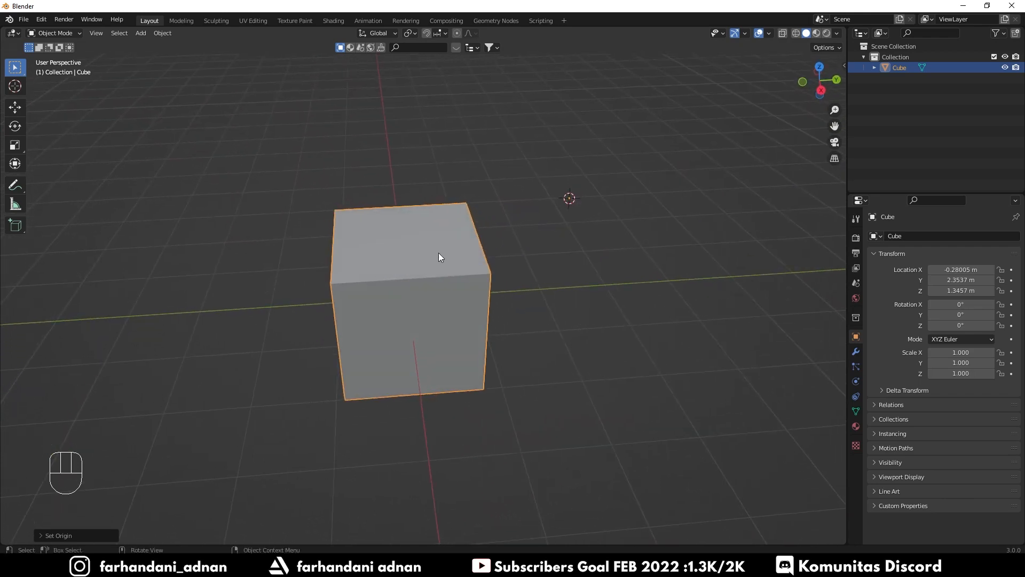
{"action": "right_click", "coordinate": [399, 237]}
{"action": "mouse_move", "coordinate": [399, 237]}
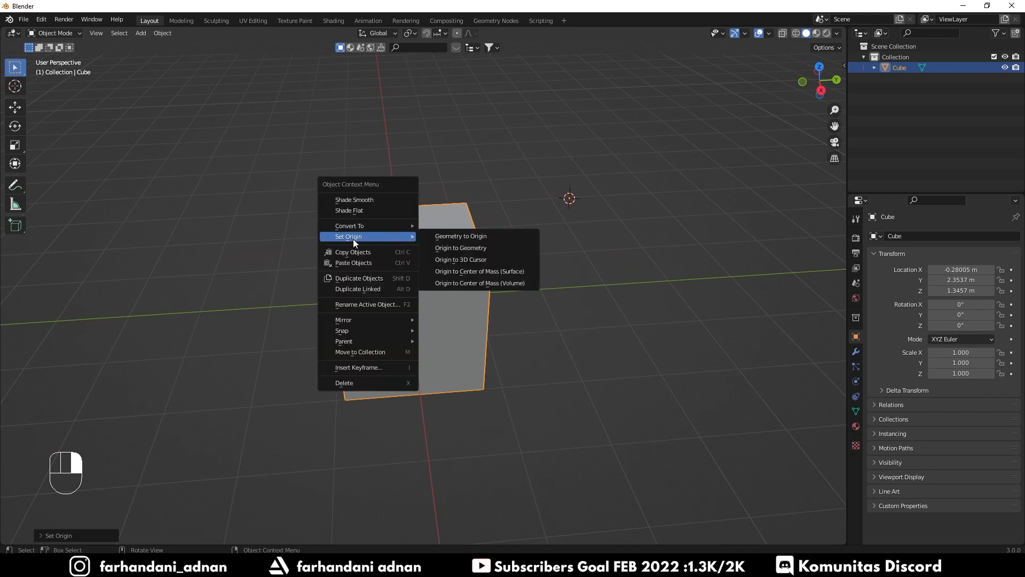
{"action": "left_click", "coordinate": [456, 247]}
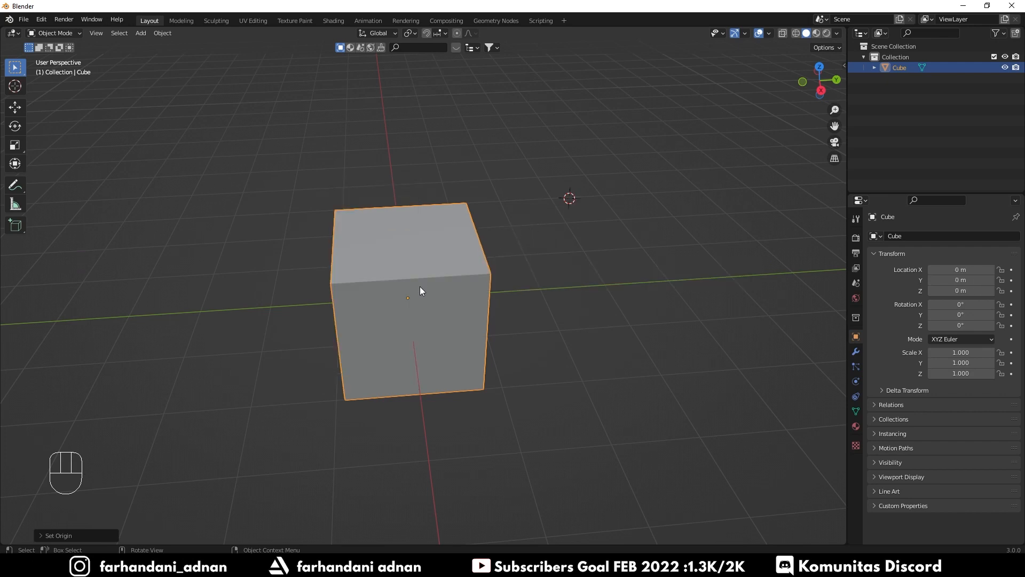
{"action": "middle_click_drag", "start_coordinate": [407, 296], "coordinate": [398, 248]}
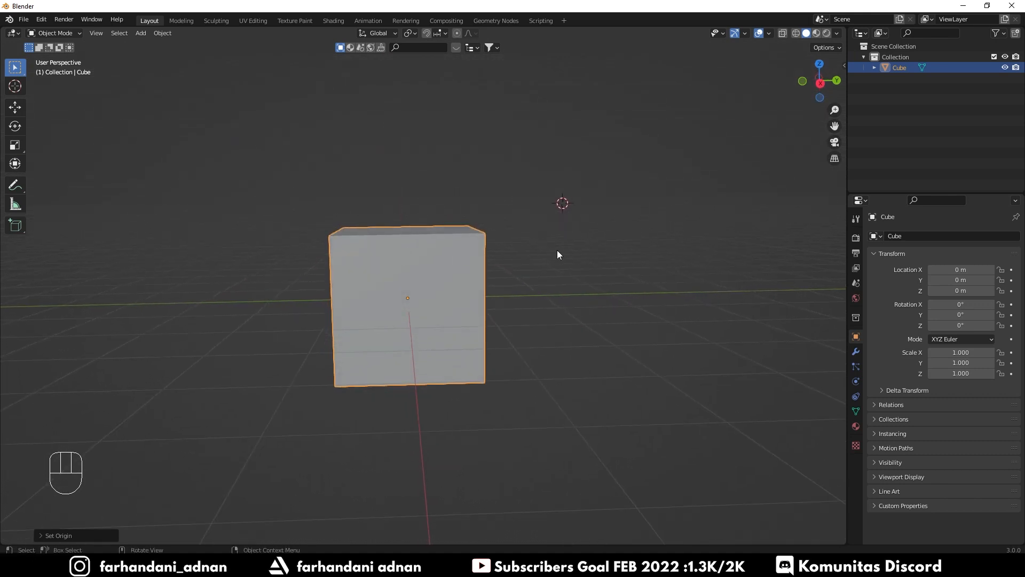
Try scaling the cube along the global Z axis relative to its centred origin, then cancel the scale
{"action": "key", "text": "s"}
{"action": "key", "text": "z"}
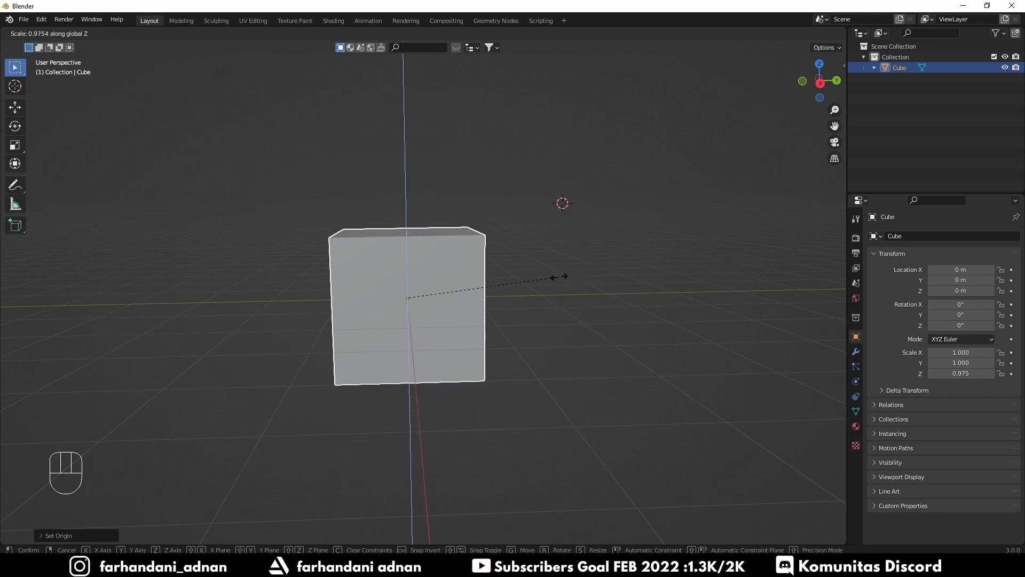
{"action": "key", "text": "Escape"}
{"action": "left_click", "coordinate": [363, 289]}
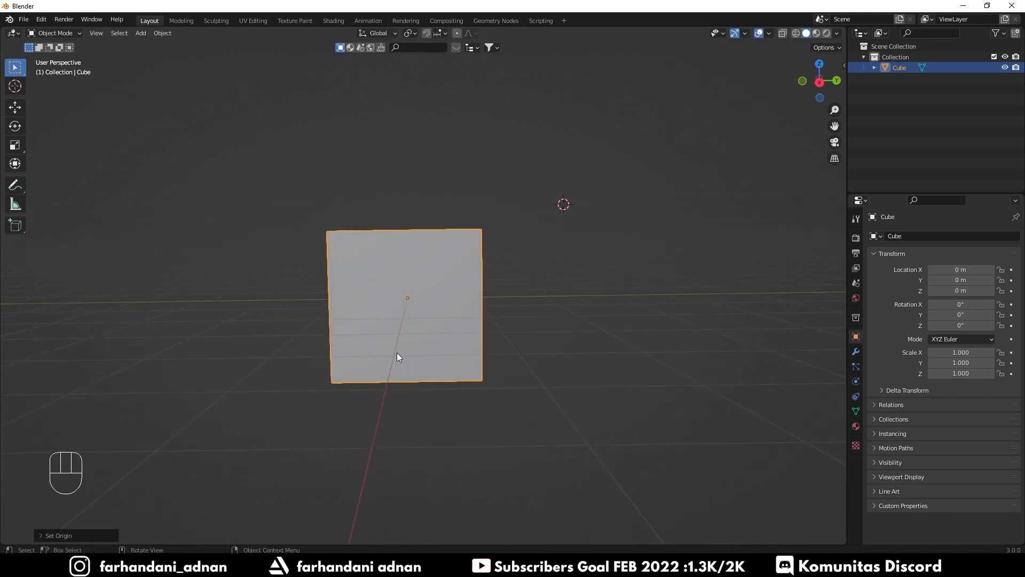
Place the 3D cursor by eye near the centre of the cube's top face
{"action": "middle_click_drag", "start_coordinate": [401, 350], "coordinate": [477, 284]}
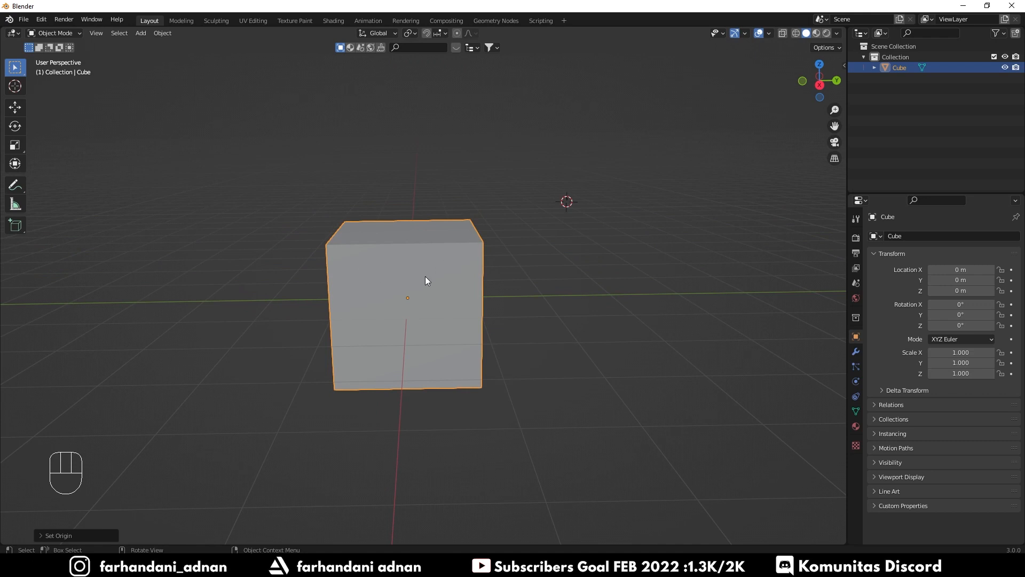
{"action": "mouse_move", "coordinate": [425, 287]}
{"action": "middle_mouse_down"}
{"action": "mouse_move", "coordinate": [422, 304]}
{"action": "mouse_move", "coordinate": [448, 286]}
{"action": "mouse_move", "coordinate": [428, 294]}
{"action": "middle_mouse_up"}
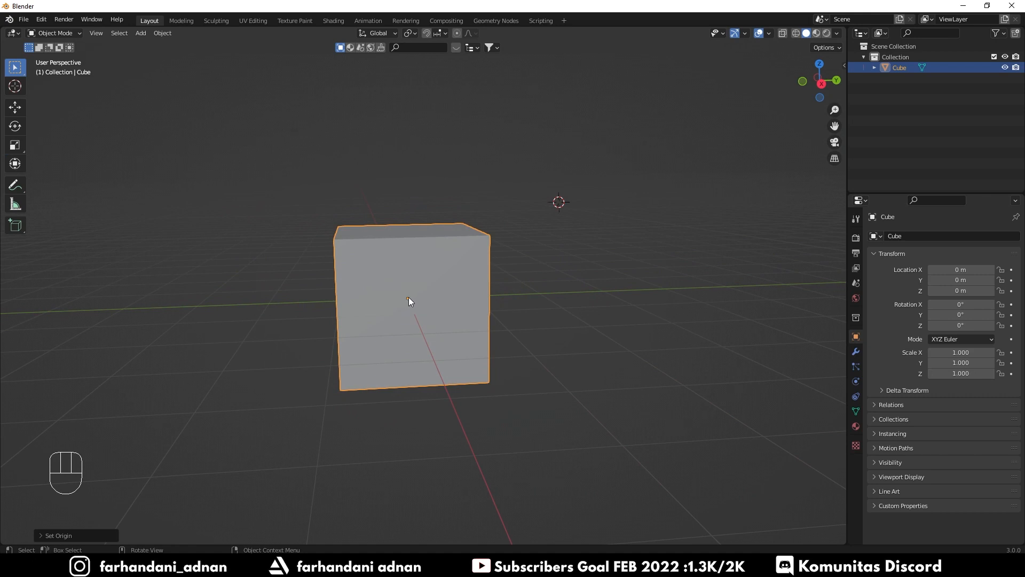
{"action": "middle_click_drag", "start_coordinate": [432, 251], "coordinate": [417, 276]}
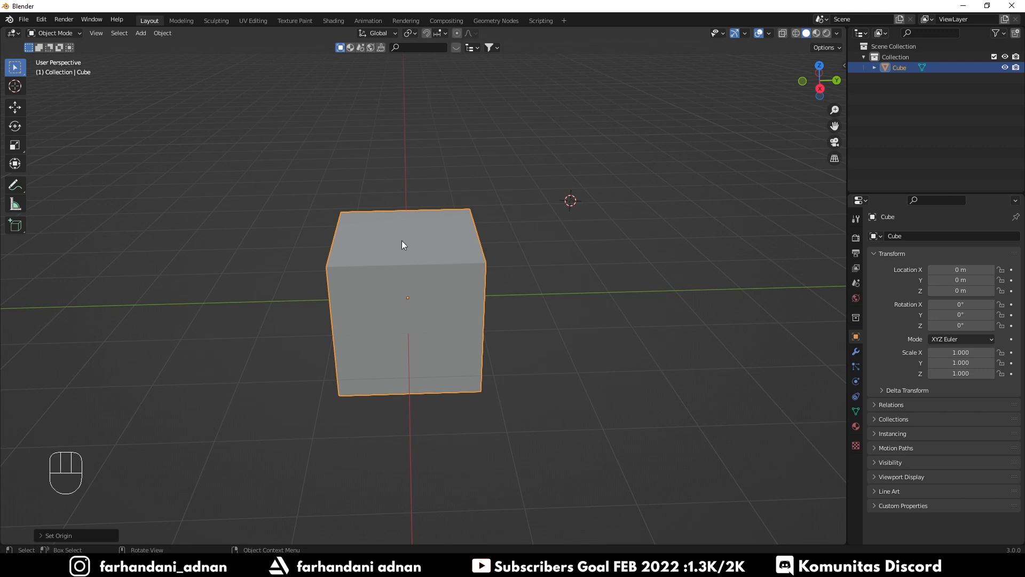
{"action": "key", "text": "shift"}
{"action": "key", "text": "shift"}
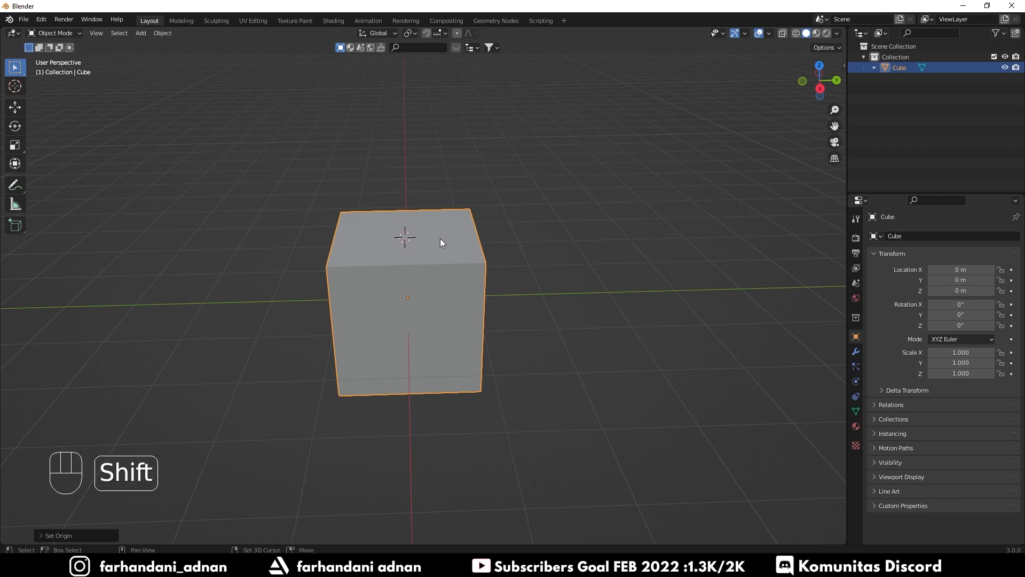
{"action": "right_click", "coordinate": [440, 238], "text": "shift"}
{"action": "right_click", "coordinate": [385, 238], "text": "shift"}
{"action": "right_click", "coordinate": [430, 227], "text": "shift"}
{"action": "right_click", "coordinate": [428, 241], "text": "shift"}
Set the cube's origin to the 3D cursor on the top face, then undo the origin change
{"action": "right_click", "coordinate": [425, 226]}
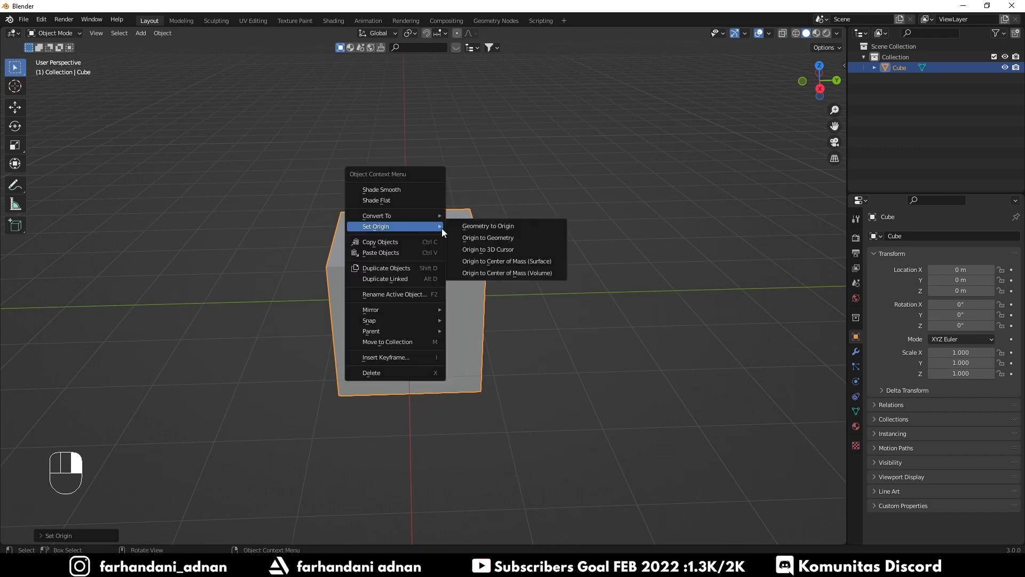
{"action": "left_click", "coordinate": [491, 248]}
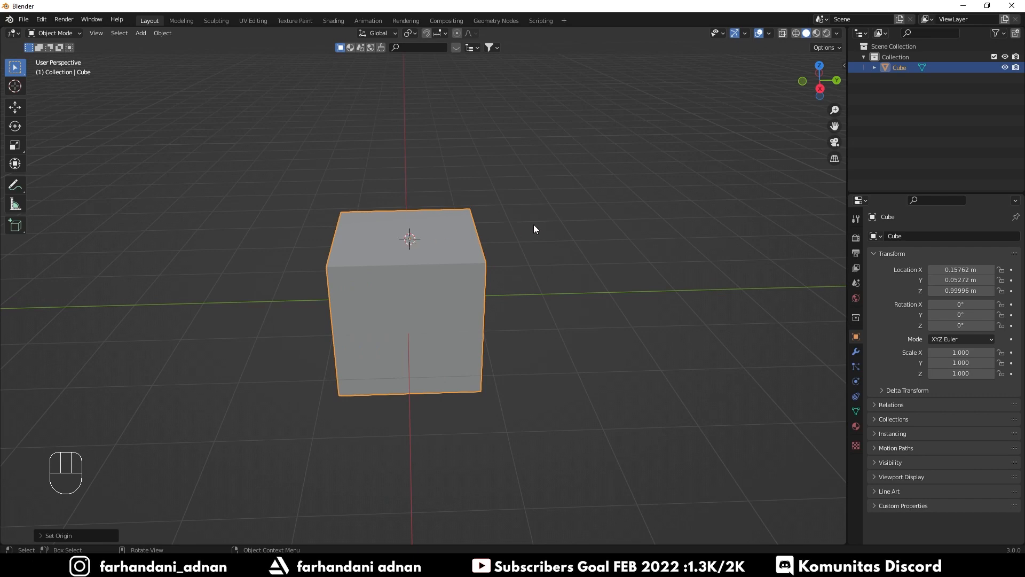
{"action": "key", "text": "ctrl+z"}
Enable the transform option that affects only origins
{"action": "middle_click_drag", "start_coordinate": [427, 223], "coordinate": [476, 234]}
{"action": "scroll", "coordinate": [421, 212], "scroll_direction": "up", "scroll_amount": 2}
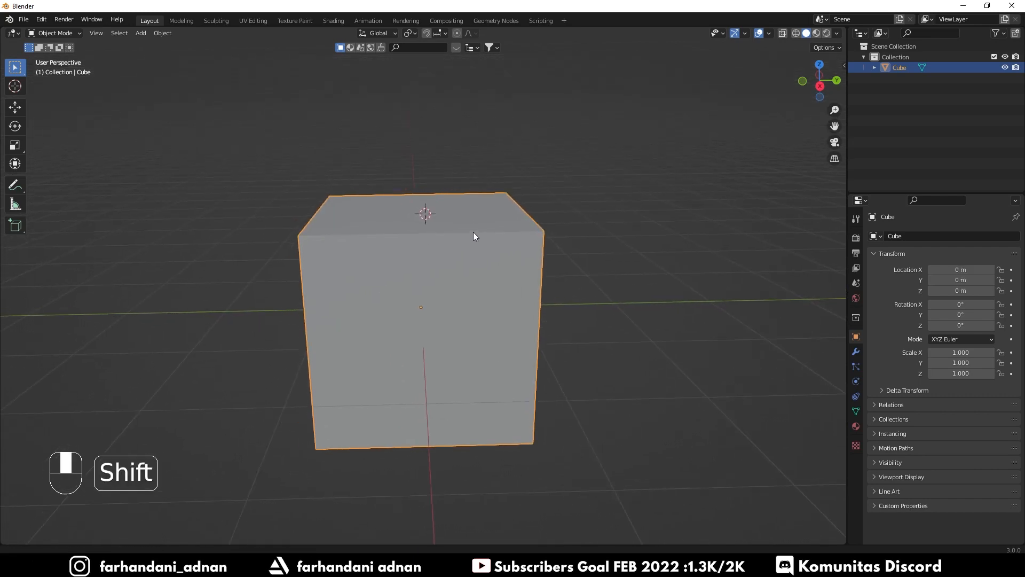
{"action": "middle_click_drag", "start_coordinate": [405, 251], "coordinate": [366, 248]}
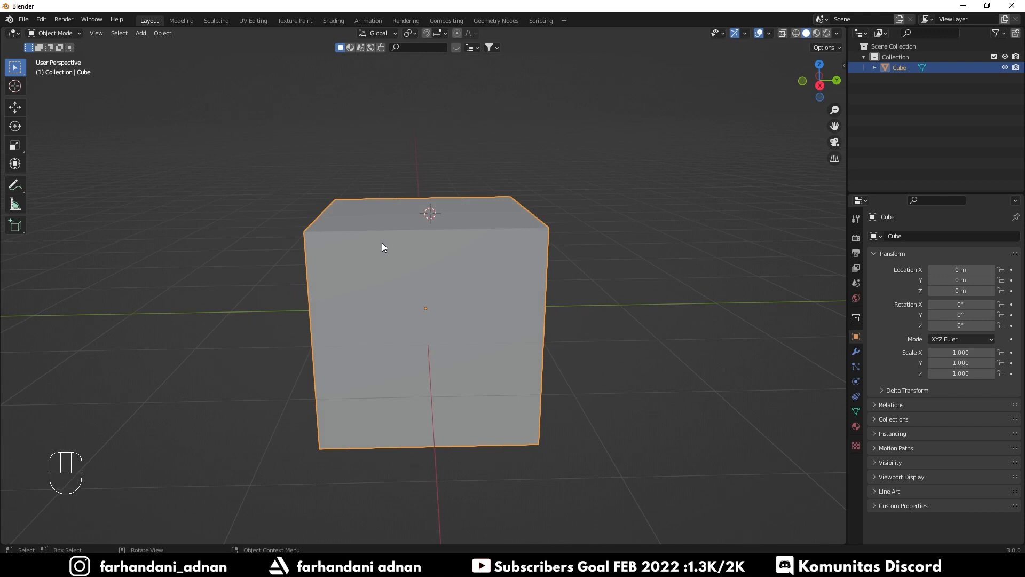
{"action": "left_click", "coordinate": [824, 47]}
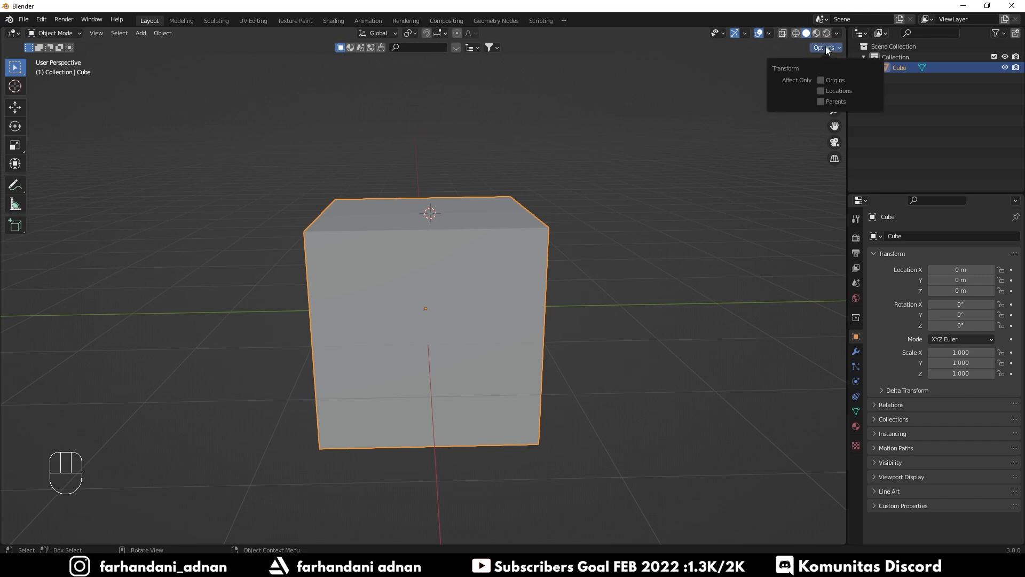
{"action": "left_click", "coordinate": [821, 80]}
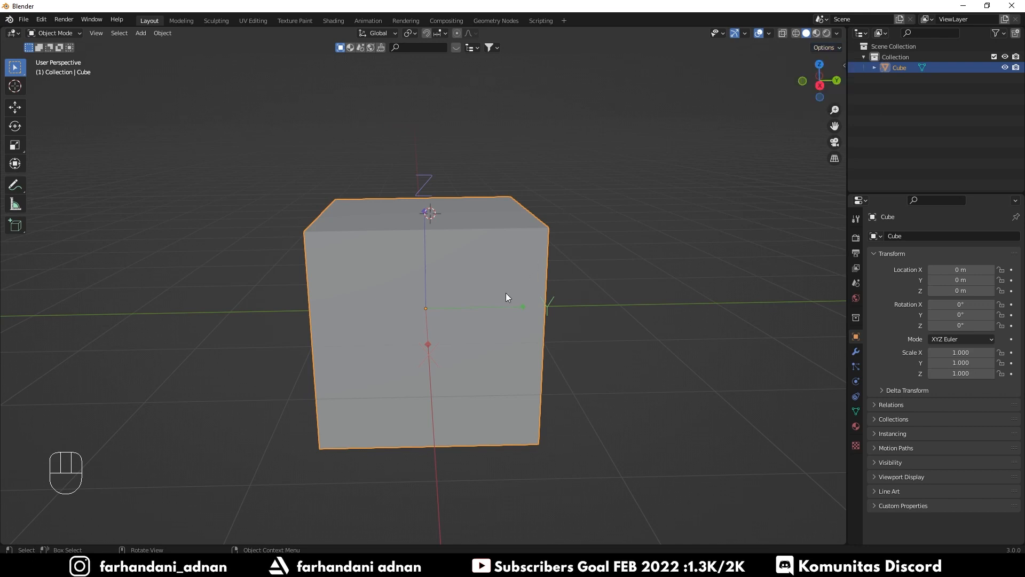
Move the cube's origin about 0.97 m up along the global Z axis, close to the top face
{"action": "middle_click_drag", "start_coordinate": [506, 297], "coordinate": [544, 297]}
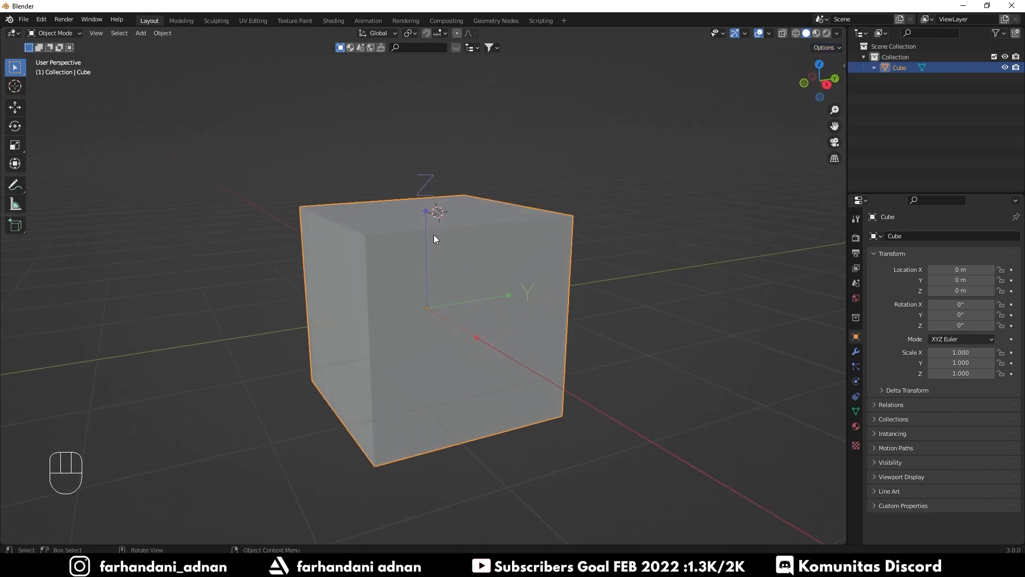
{"action": "middle_click_drag", "start_coordinate": [505, 268], "coordinate": [467, 268]}
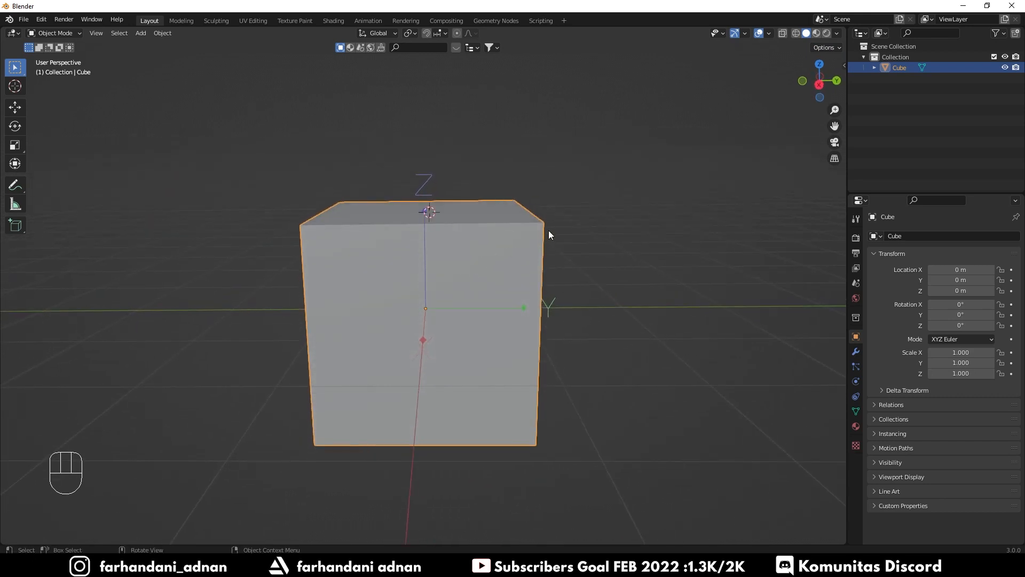
{"action": "key", "text": "g"}
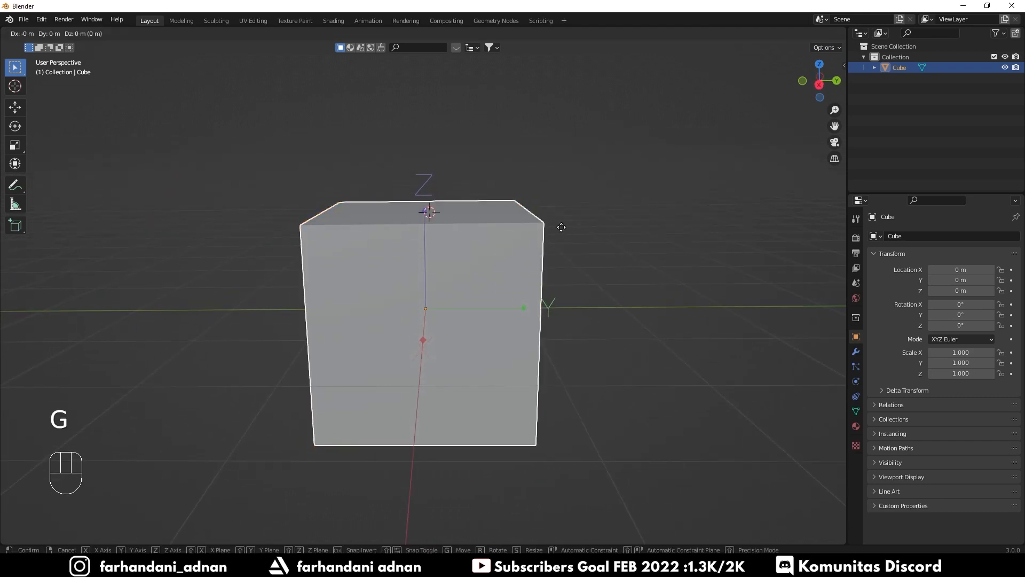
{"action": "key", "text": "z"}
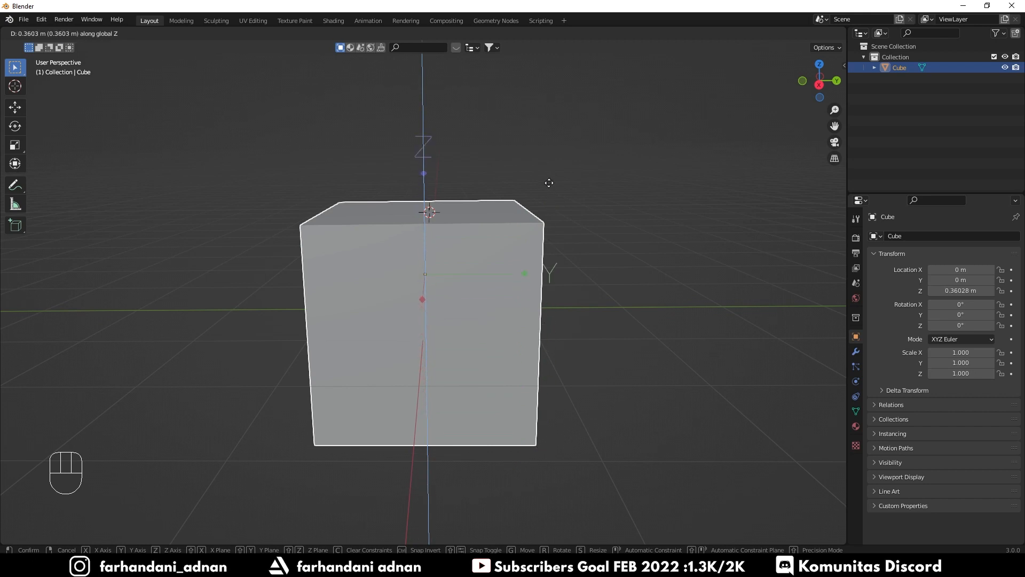
{"action": "left_click", "coordinate": [551, 133]}
{"action": "middle_click_drag", "start_coordinate": [513, 201], "coordinate": [615, 172]}
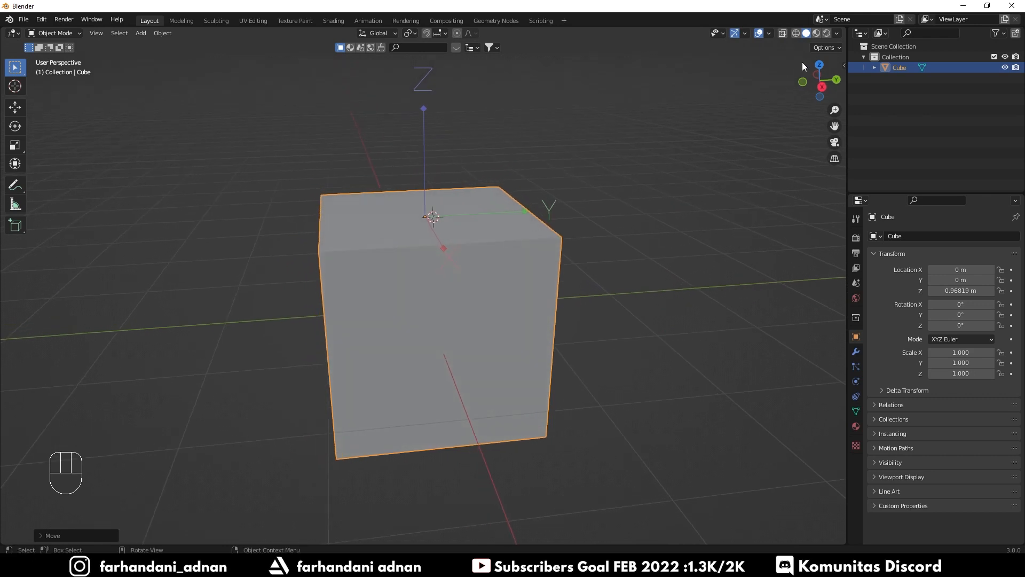
Turn off the Affect Only Origins transform option
{"action": "left_click", "coordinate": [822, 48]}
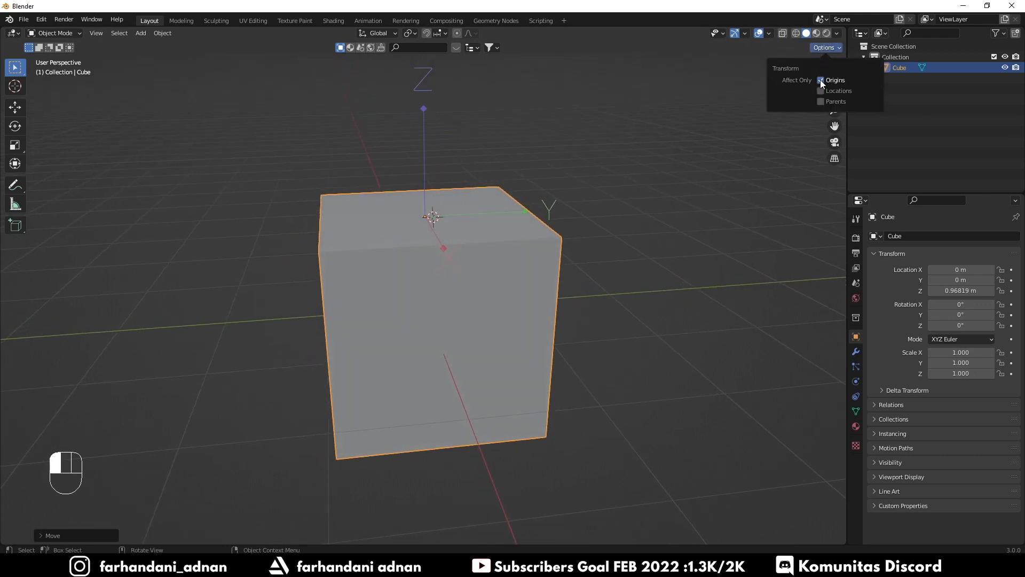
{"action": "middle_click_drag", "start_coordinate": [377, 236], "coordinate": [361, 282]}
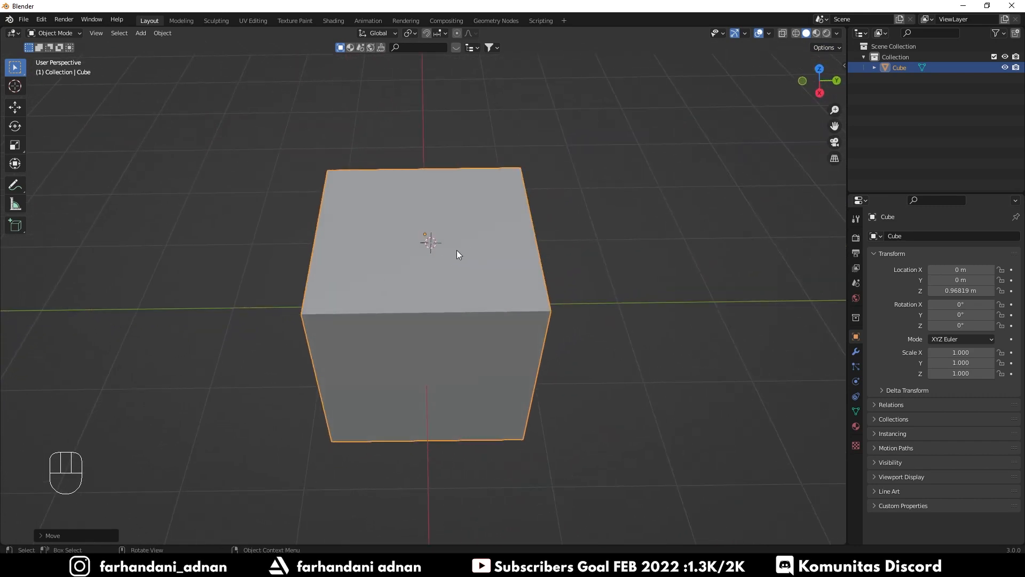
{"action": "middle_click_drag", "start_coordinate": [430, 269], "coordinate": [449, 259]}
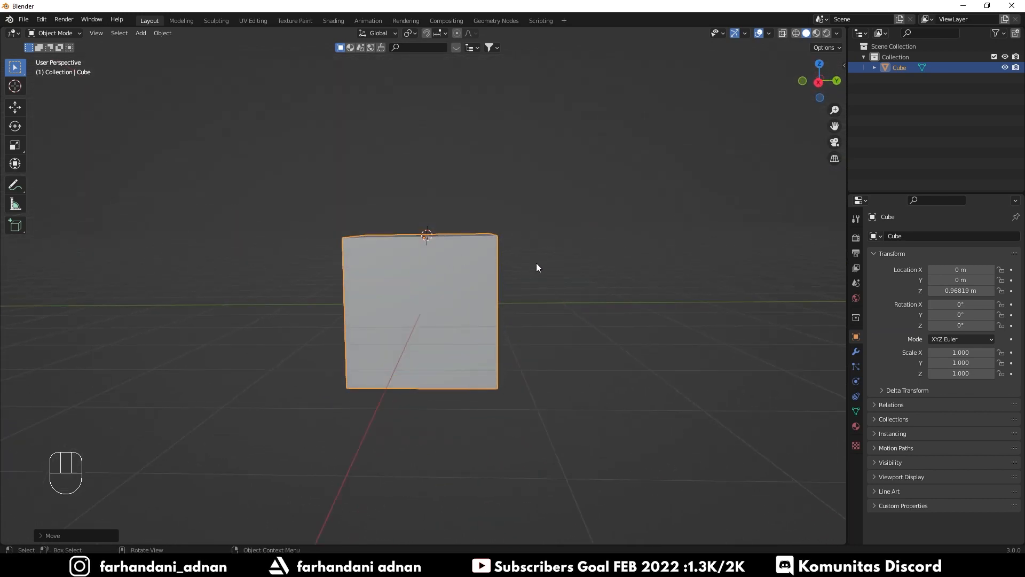
Try scaling the cube twice along the global Z axis relative to its raised origin, cancelling each scale
{"action": "middle_click_drag", "start_coordinate": [537, 267], "coordinate": [473, 286]}
{"action": "key", "text": "s"}
{"action": "key", "text": "z"}
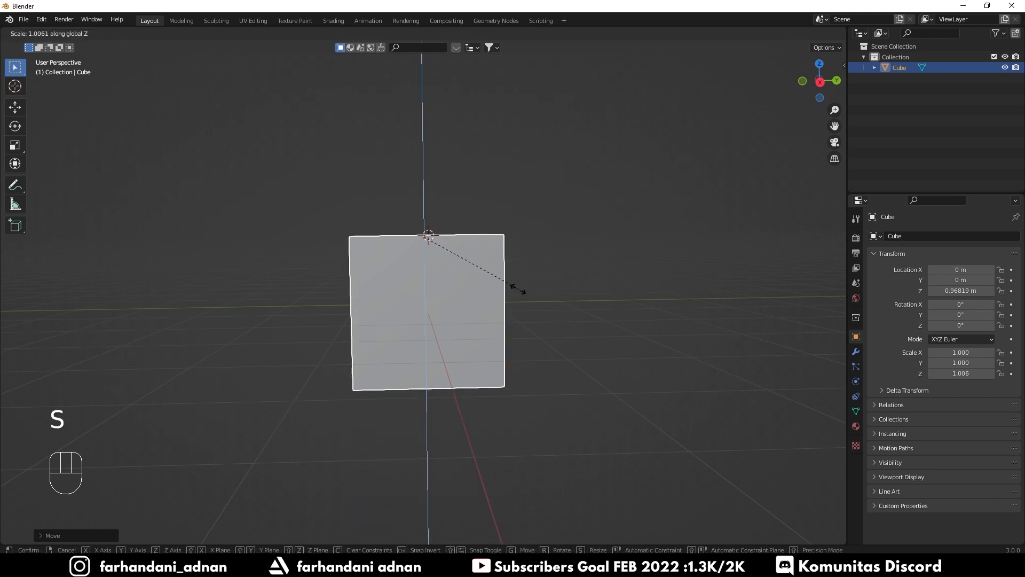
{"action": "right_click", "coordinate": [473, 279]}
{"action": "scroll", "coordinate": [513, 310], "scroll_direction": "down", "scroll_amount": 2}
{"action": "middle_click_drag", "start_coordinate": [527, 319], "coordinate": [463, 338]}
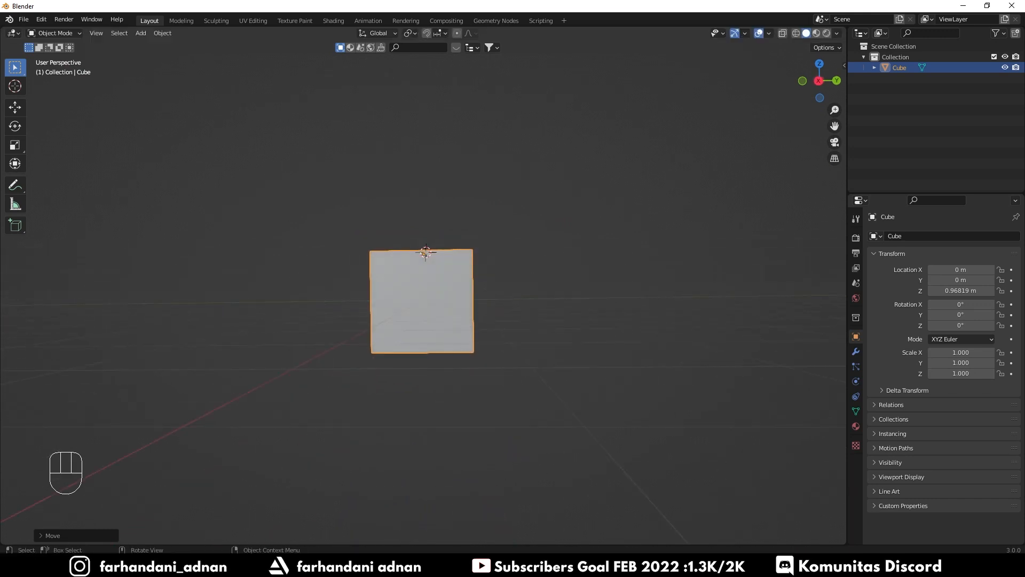
{"action": "key", "text": "s"}
{"action": "key", "text": "z"}
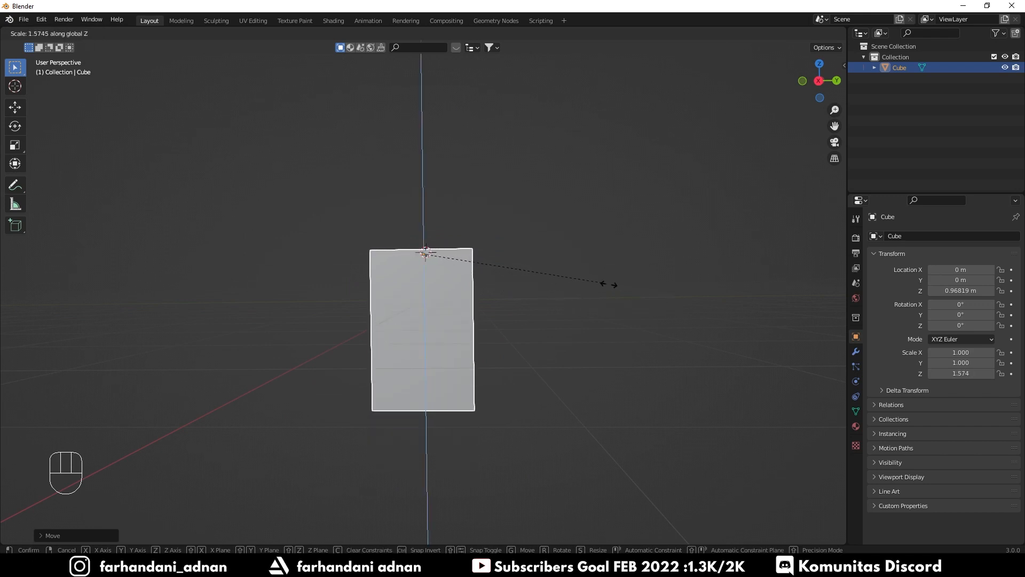
{"action": "right_click", "coordinate": [497, 258]}
{"action": "middle_click_drag", "start_coordinate": [498, 257], "coordinate": [499, 290]}
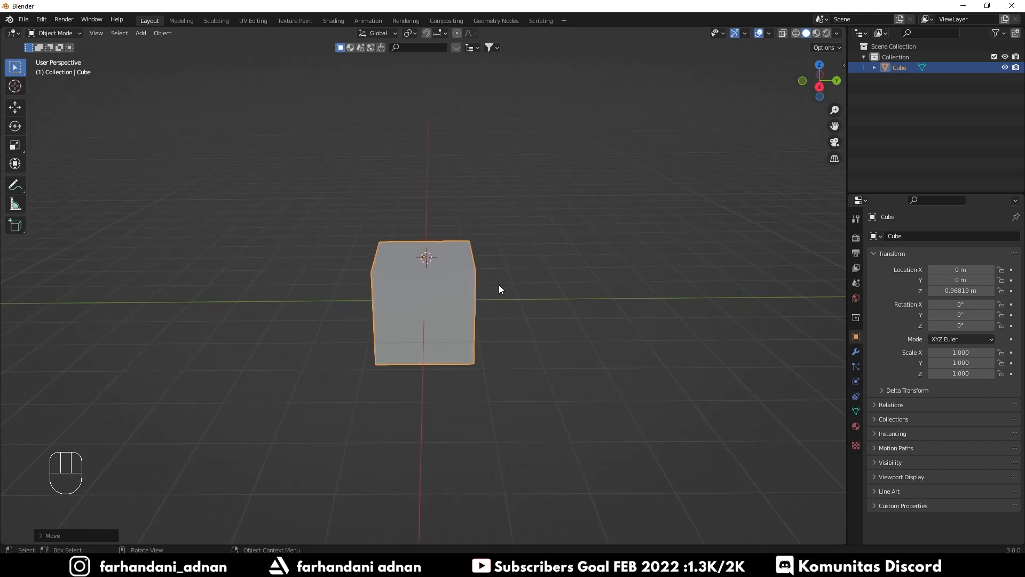
Undo the origin's move along the Z axis
{"action": "scroll", "coordinate": [446, 268], "scroll_direction": "up", "scroll_amount": 3}
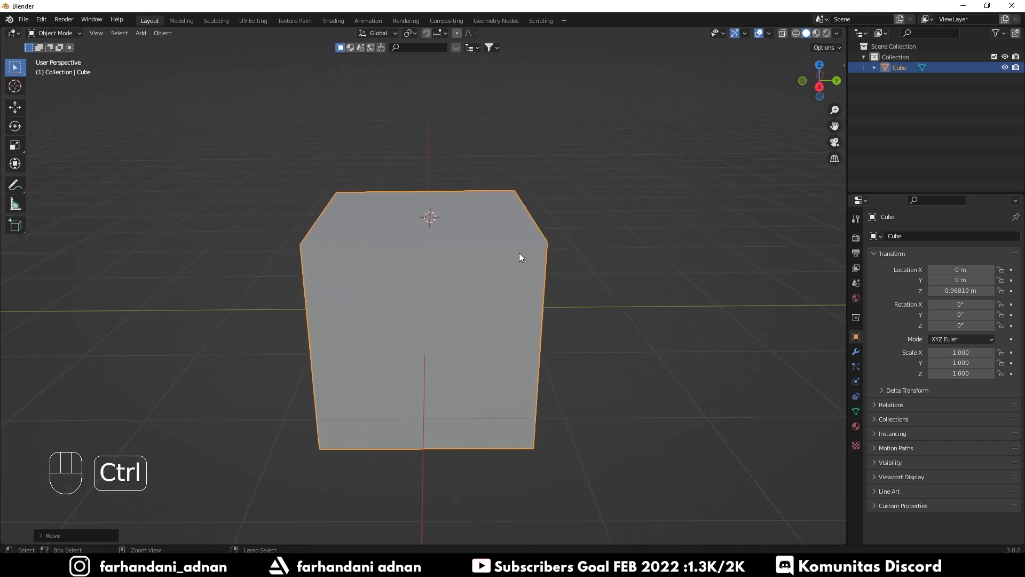
{"action": "key", "text": "ctrl+z"}
{"action": "key", "text": "ctrl+z"}
Switch the cube to Edit Mode with face selection and select its side face on the positive X side
{"action": "mouse_move", "coordinate": [448, 267]}
{"action": "middle_mouse_down"}
{"action": "mouse_move", "coordinate": [441, 255]}
{"action": "mouse_move", "coordinate": [438, 276]}
{"action": "middle_mouse_up"}
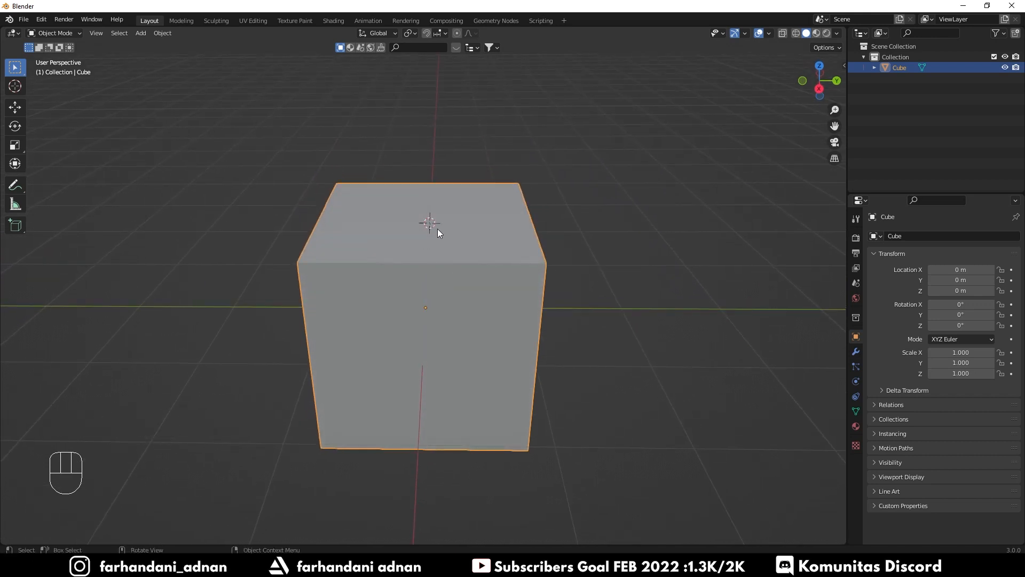
{"action": "middle_click_drag", "start_coordinate": [433, 227], "coordinate": [502, 320]}
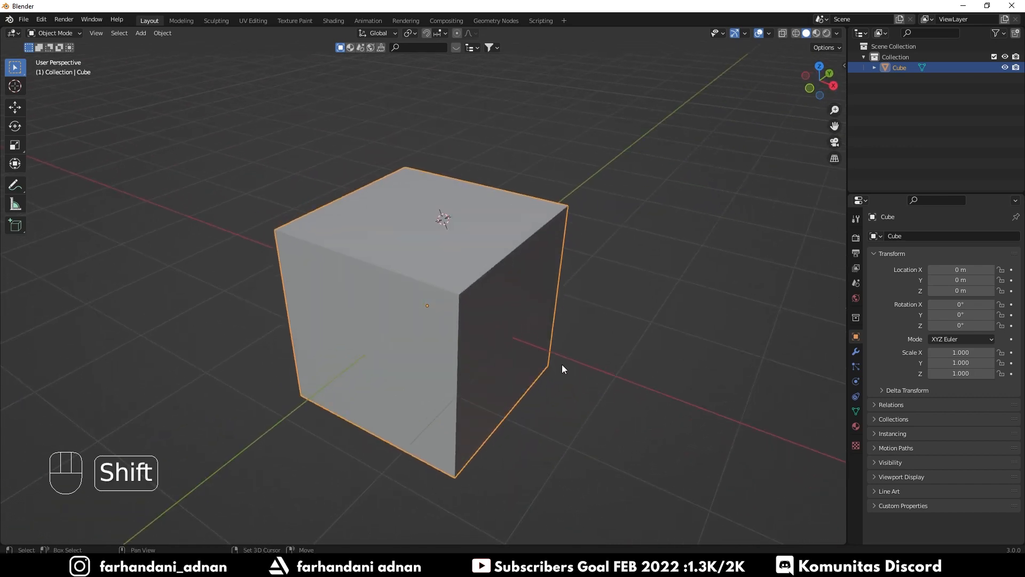
{"action": "middle_click_drag", "start_coordinate": [563, 366], "coordinate": [511, 327], "text": "shift"}
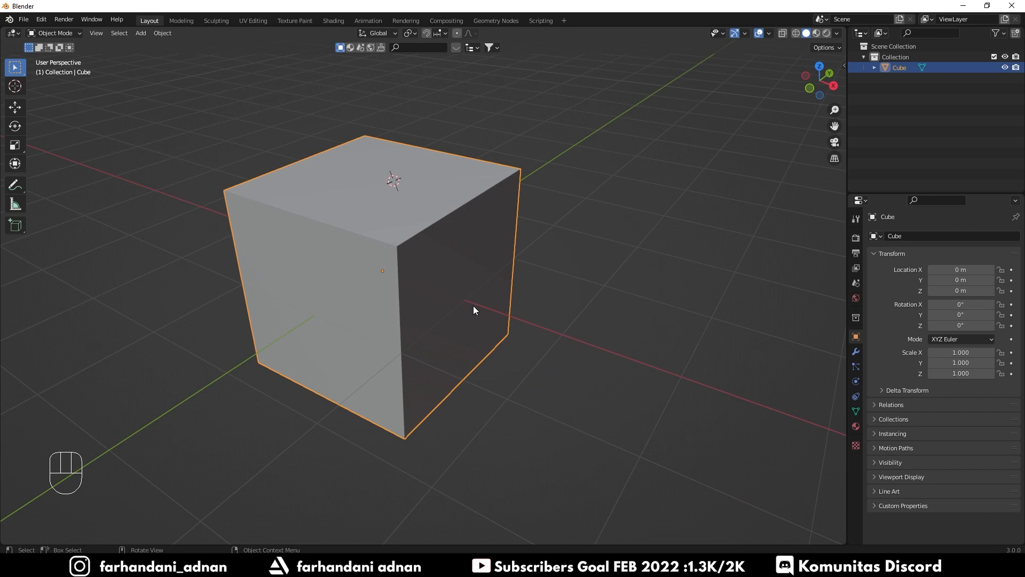
{"action": "left_click", "coordinate": [55, 35]}
{"action": "left_click", "coordinate": [48, 54]}
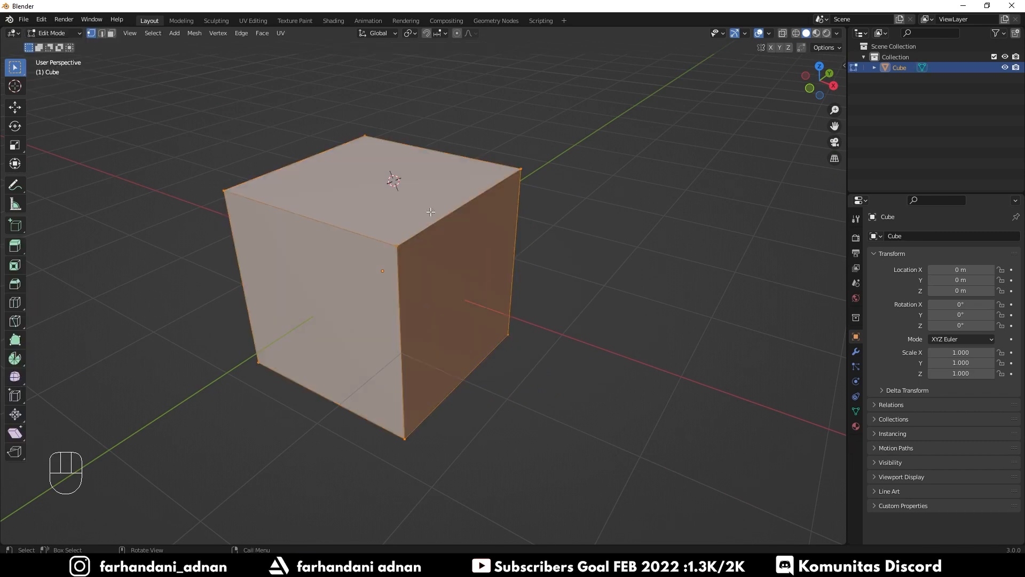
{"action": "key", "text": "3"}
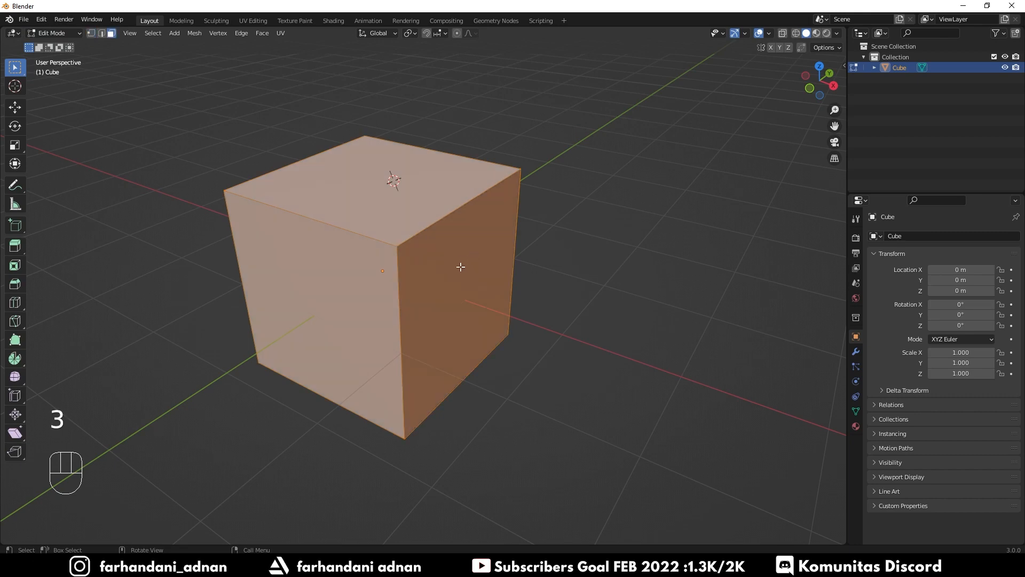
{"action": "left_click", "coordinate": [467, 267]}
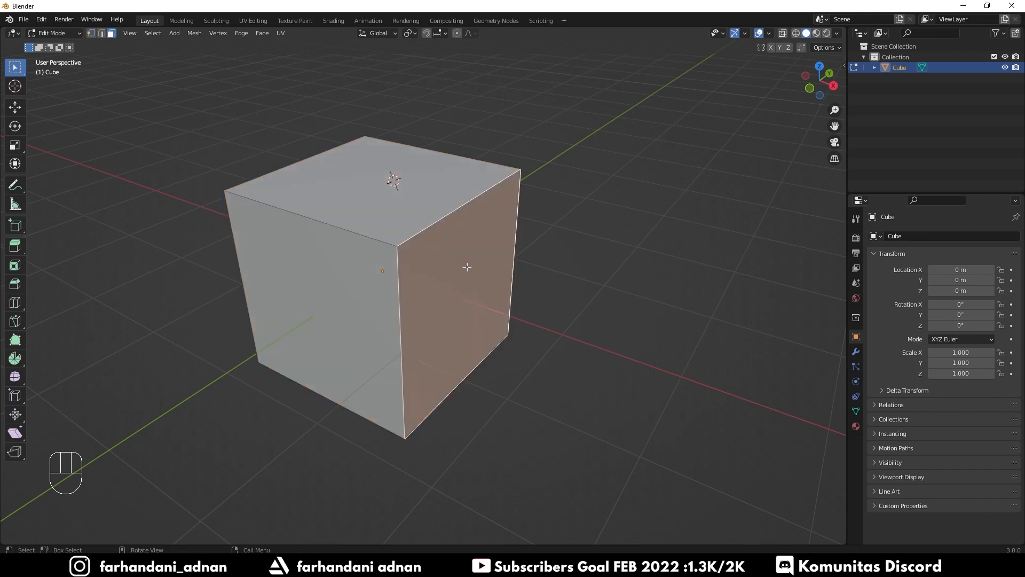
Snap the 3D cursor to the selected side face with Cursor to Selected
{"action": "middle_click_drag", "start_coordinate": [515, 173], "coordinate": [451, 277]}
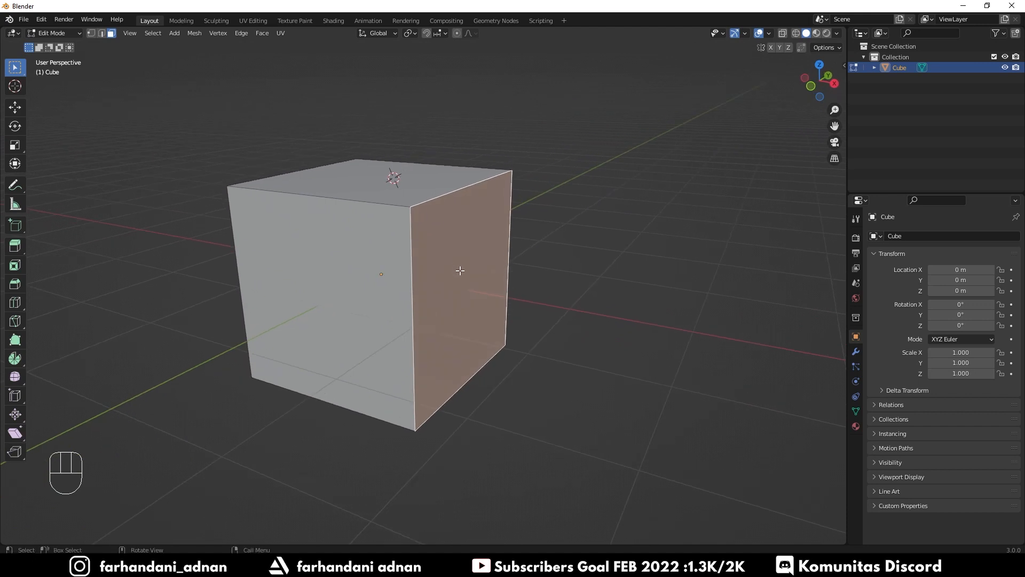
{"action": "key", "text": "shift"}
{"action": "key", "text": "shift+s"}
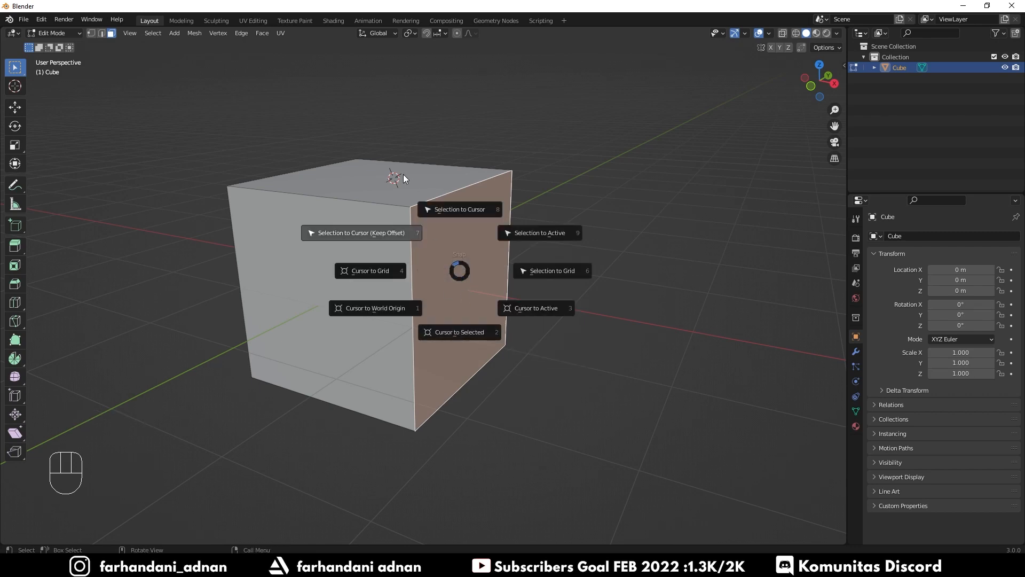
{"action": "left_click", "coordinate": [462, 332]}
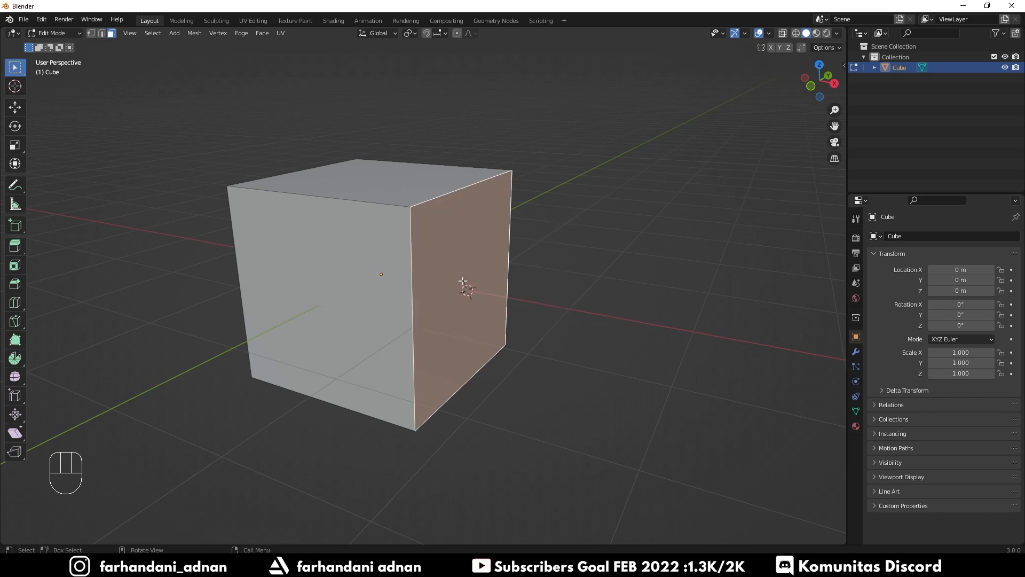
{"action": "mouse_move", "coordinate": [469, 290]}
{"action": "middle_mouse_down"}
{"action": "mouse_move", "coordinate": [456, 284]}
{"action": "mouse_move", "coordinate": [435, 299]}
{"action": "mouse_move", "coordinate": [473, 288]}
{"action": "middle_mouse_up"}
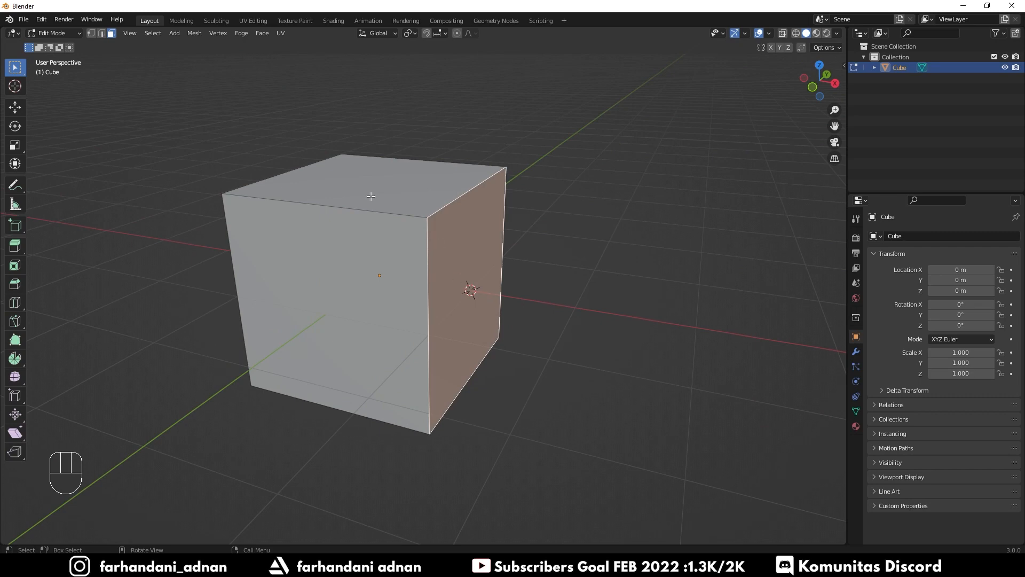
Return the cube to Object Mode and set its origin to the 3D cursor on the side face
{"action": "left_click", "coordinate": [63, 33]}
{"action": "left_click", "coordinate": [57, 45]}
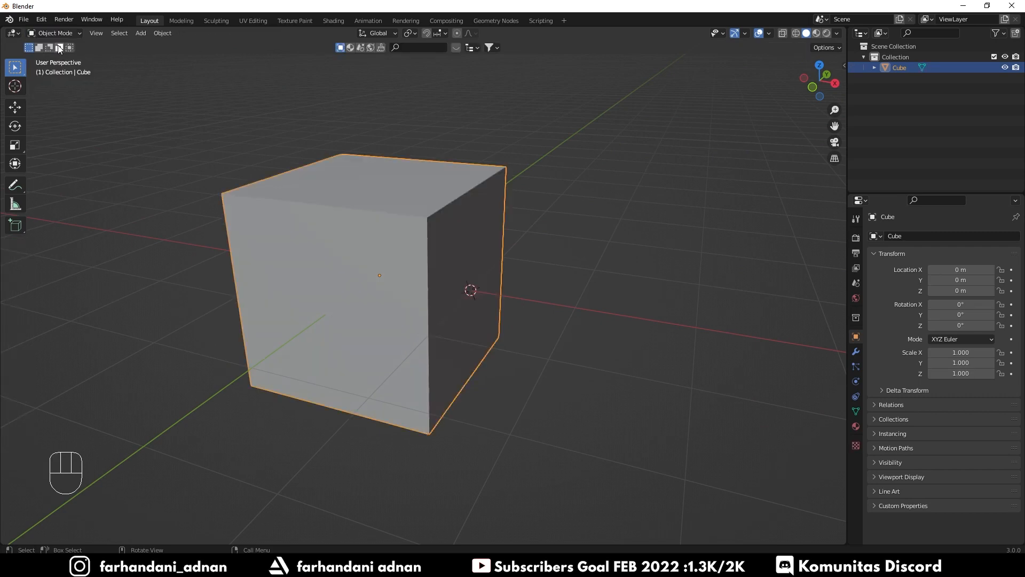
{"action": "middle_click_drag", "start_coordinate": [352, 188], "coordinate": [374, 213]}
{"action": "right_click", "coordinate": [443, 208]}
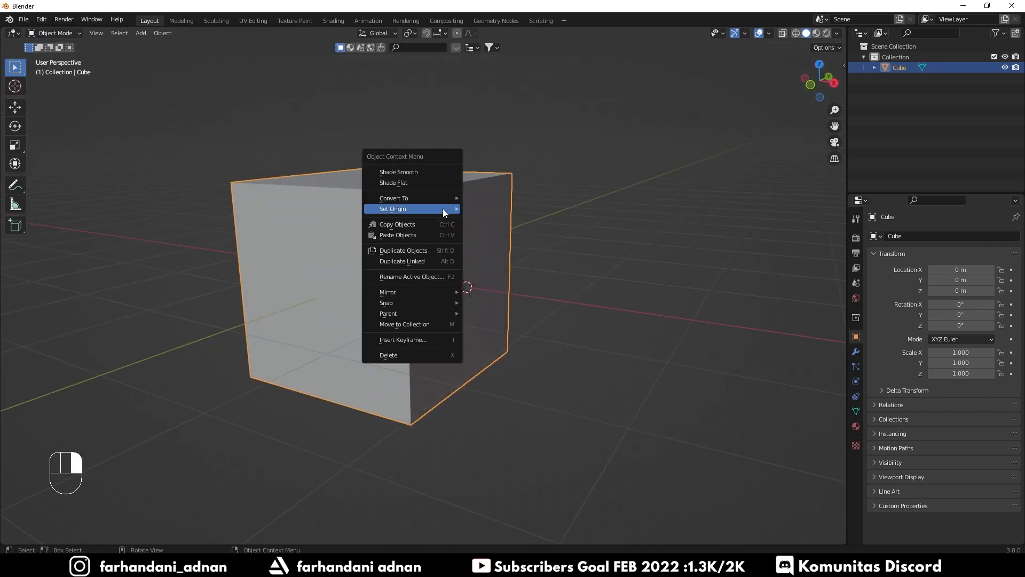
{"action": "mouse_move", "coordinate": [443, 208]}
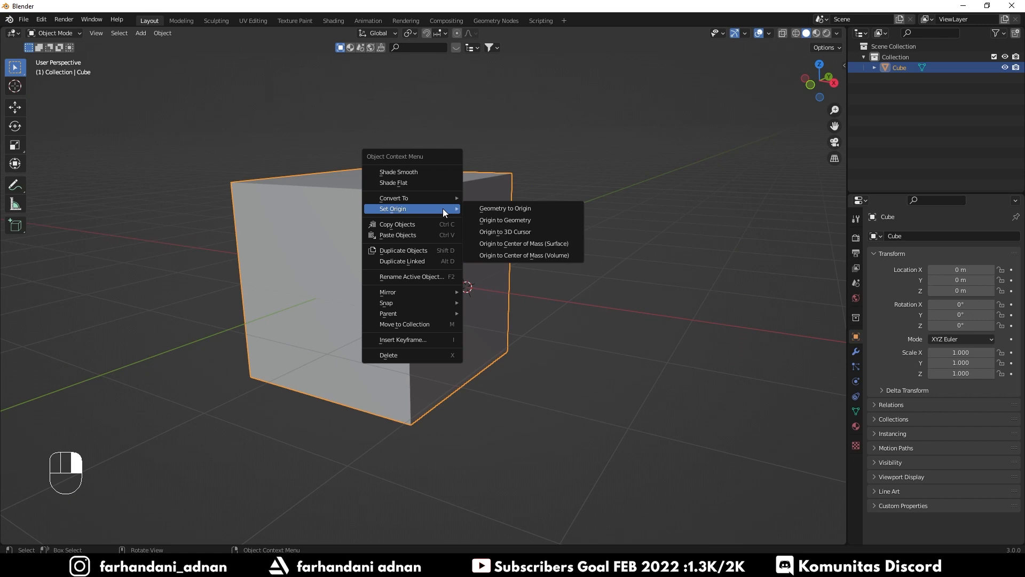
{"action": "left_click", "coordinate": [502, 233]}
Try scaling the cube along the global X axis relative to its side-face origin, and cancel the scale
{"action": "middle_click_drag", "start_coordinate": [406, 249], "coordinate": [458, 300]}
{"action": "middle_click_drag", "start_coordinate": [396, 258], "coordinate": [475, 263]}
{"action": "key", "text": "s"}
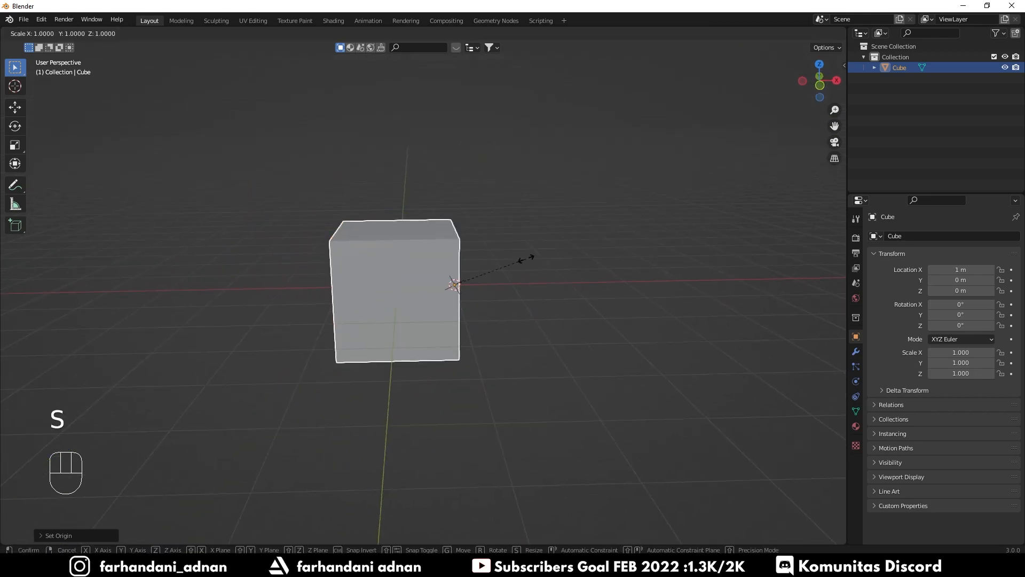
{"action": "key", "text": "x"}
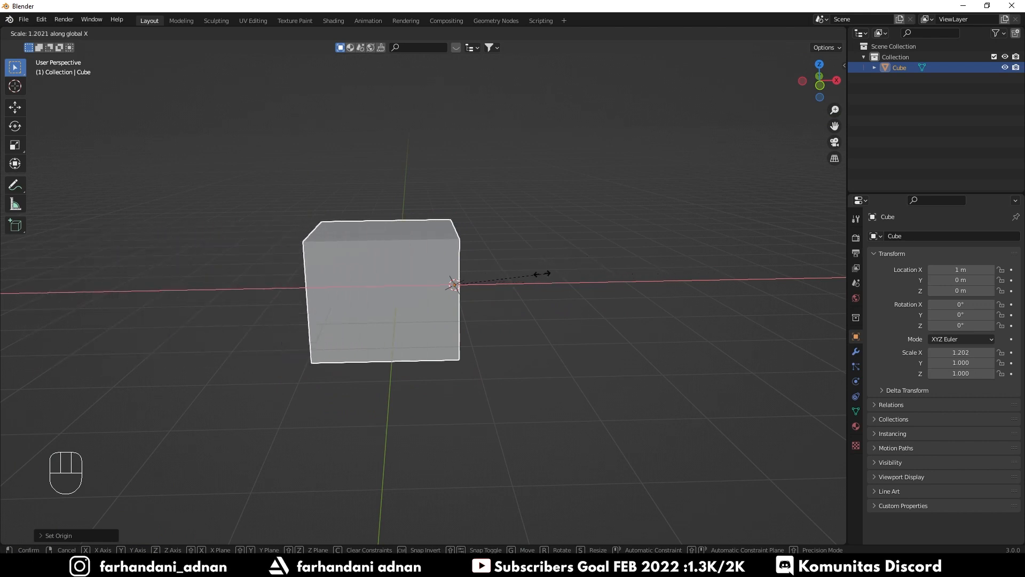
{"action": "key", "text": "Escape"}
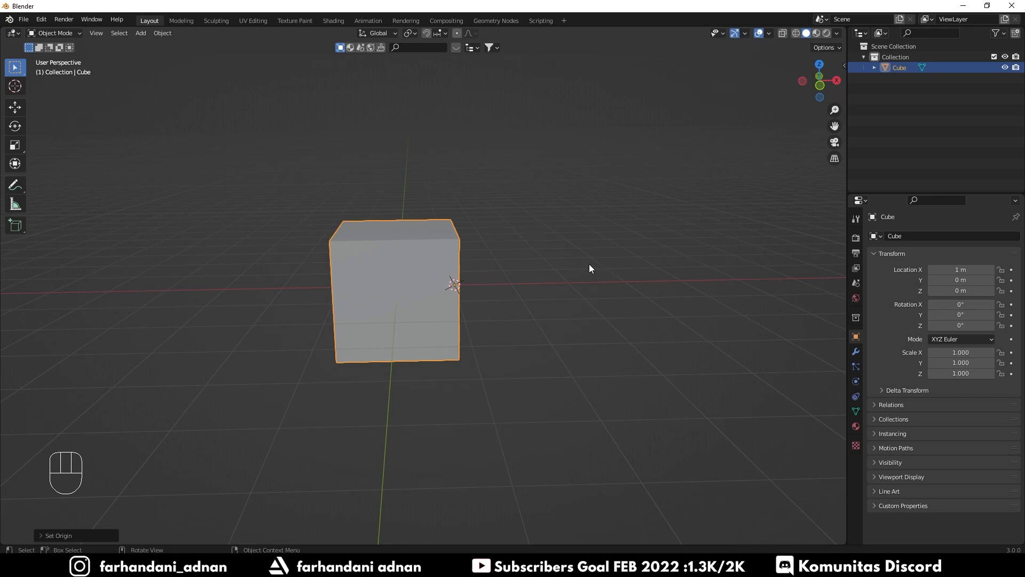
Try rotating the cube around the global Z axis about its side-face origin, and cancel the rotation
{"action": "key", "text": "r"}
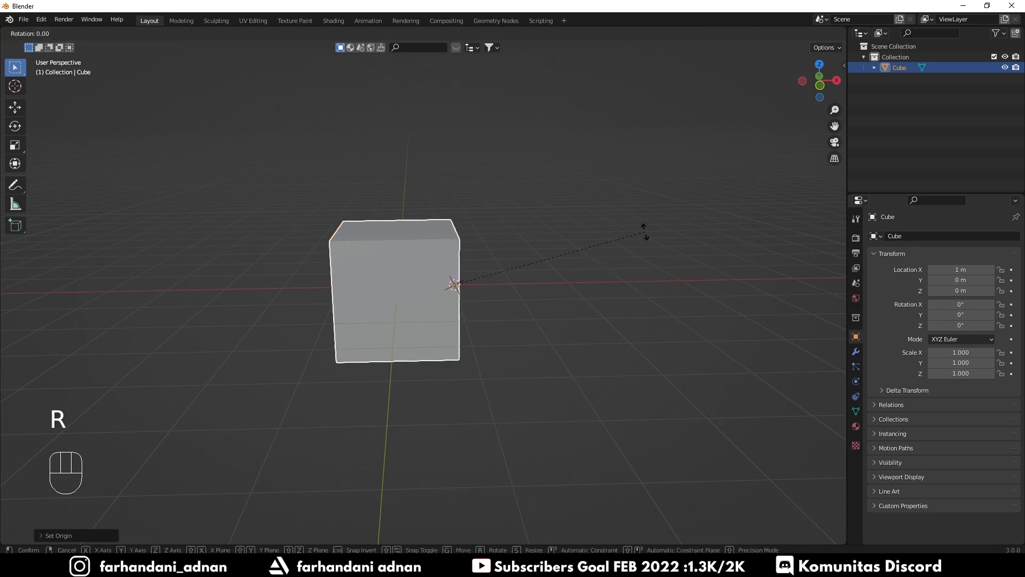
{"action": "key", "text": "x"}
{"action": "key", "text": "z"}
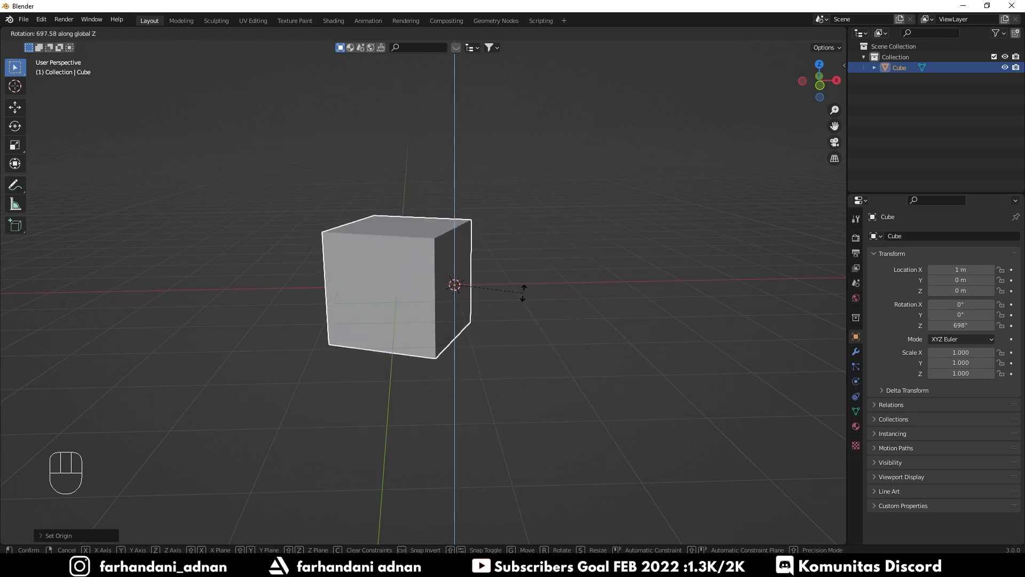
{"action": "key", "text": "Escape"}
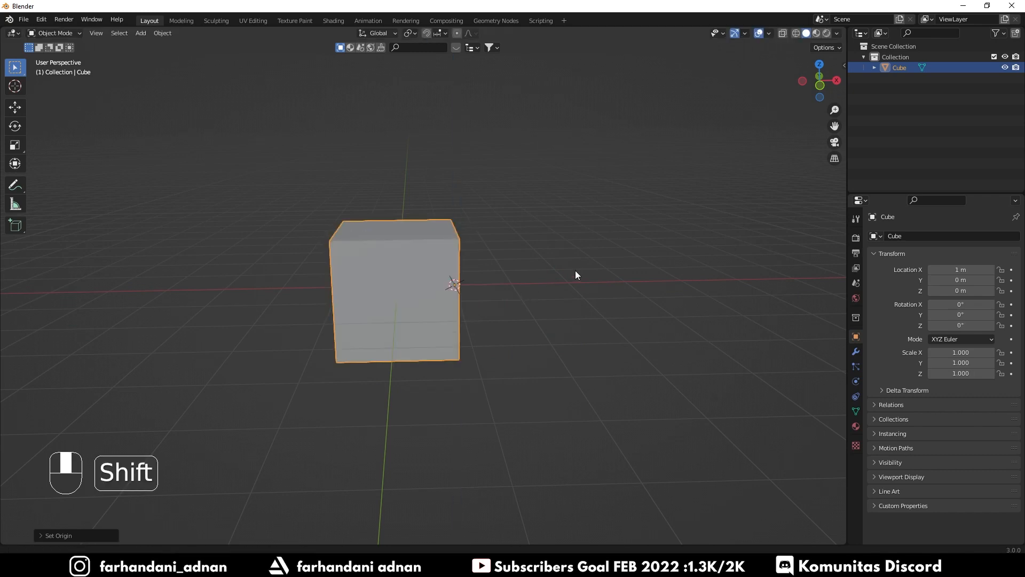
Undo setting the cube's origin to the 3D cursor
{"action": "middle_click_drag", "start_coordinate": [575, 271], "coordinate": [408, 250], "text": "shift"}
{"action": "key", "text": "ctrl+z"}
{"action": "scroll", "coordinate": [427, 251], "scroll_direction": "down", "scroll_amount": 2}
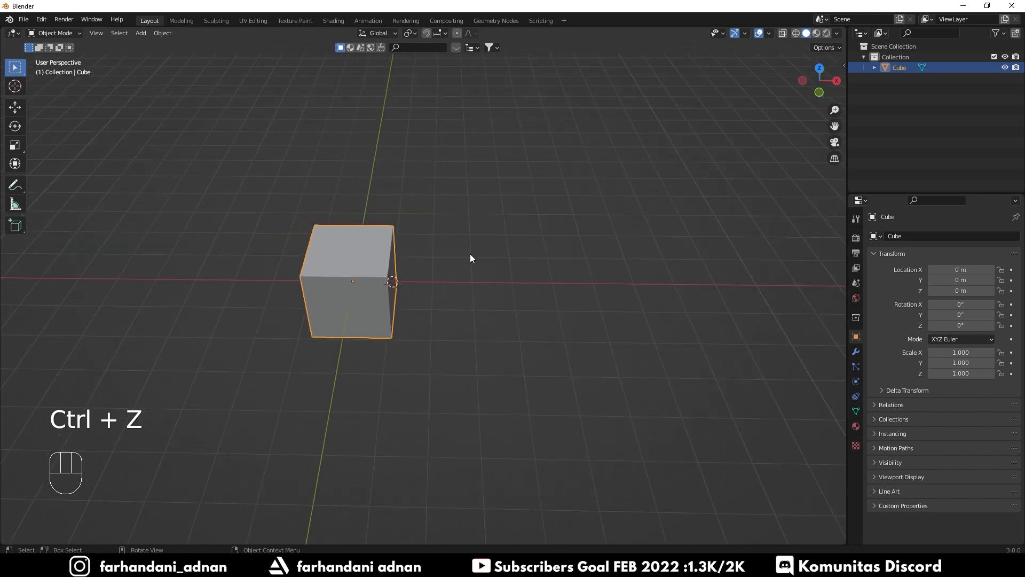
Place the 3D cursor near the X axis on the cube's positive X side, add a UV Sphere there and deselect it
{"action": "middle_click_drag", "start_coordinate": [489, 255], "coordinate": [443, 243], "text": "shift"}
{"action": "right_click", "coordinate": [570, 276], "text": "shift"}
{"action": "key", "text": "shift+a"}
{"action": "mouse_move", "coordinate": [578, 198]}
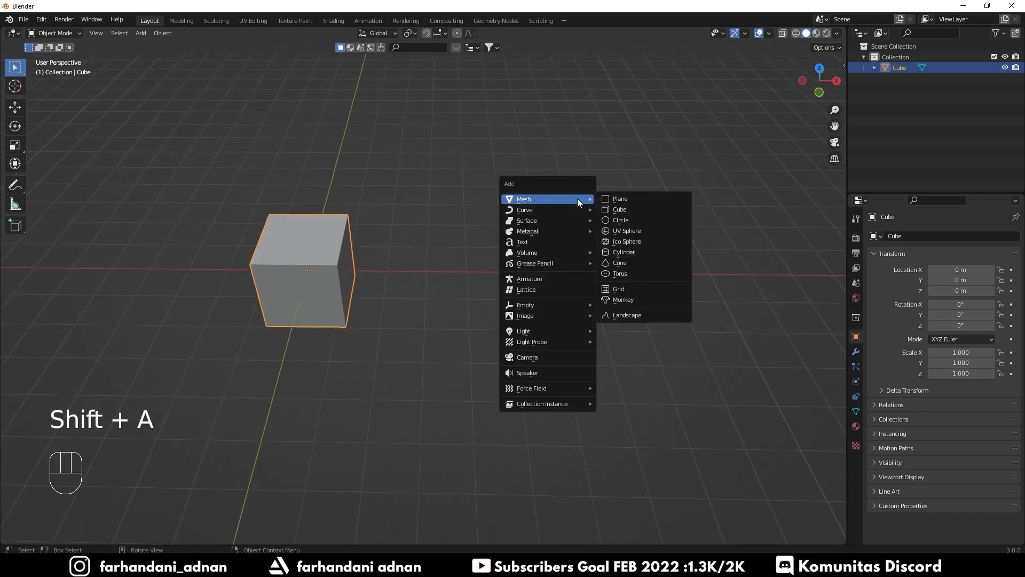
{"action": "left_click", "coordinate": [629, 232]}
{"action": "left_click", "coordinate": [503, 202]}
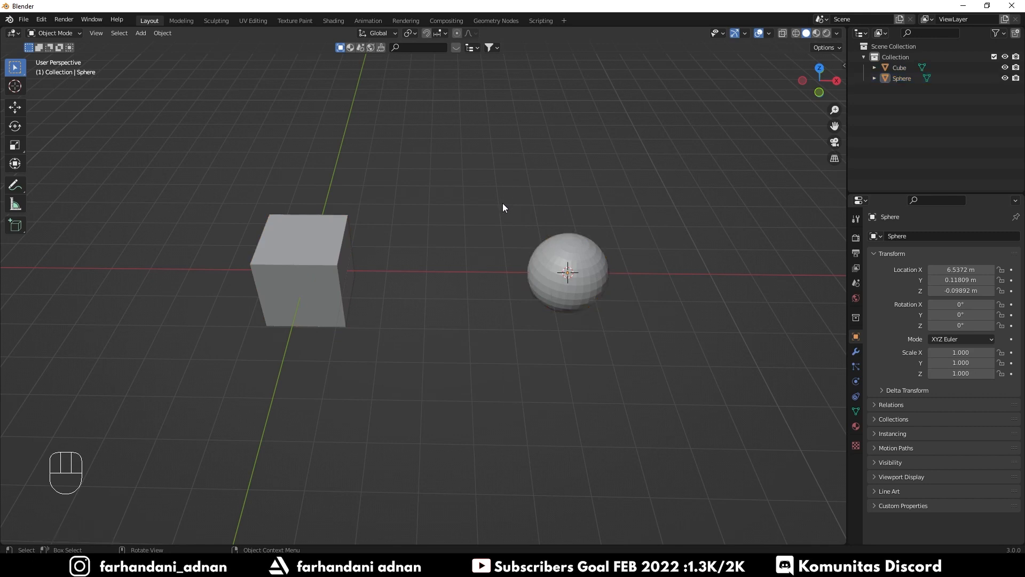
Select the cube and the sphere in turn to compare their separate origins, and clear the selection
{"action": "left_click", "coordinate": [315, 257]}
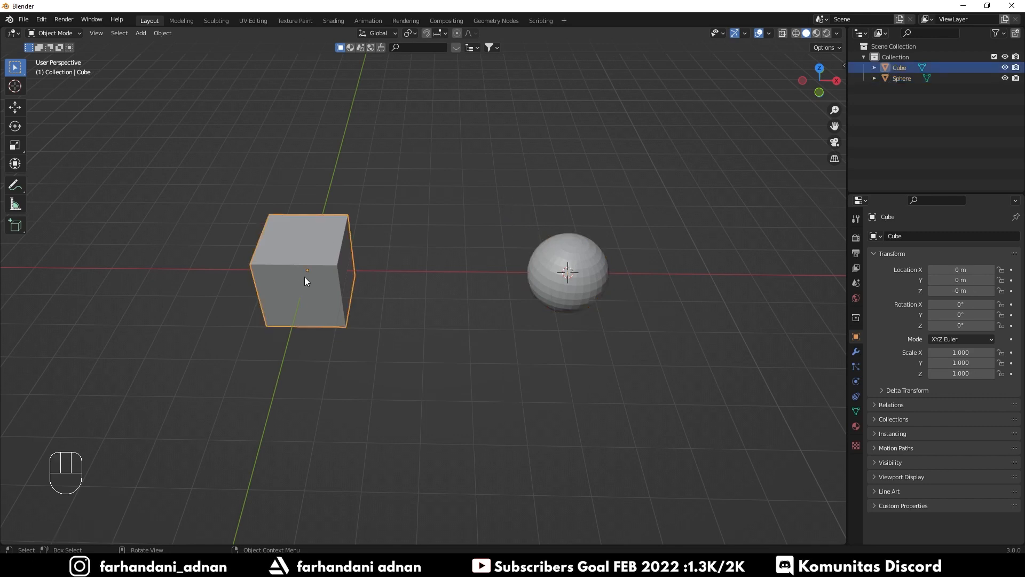
{"action": "left_click", "coordinate": [561, 274]}
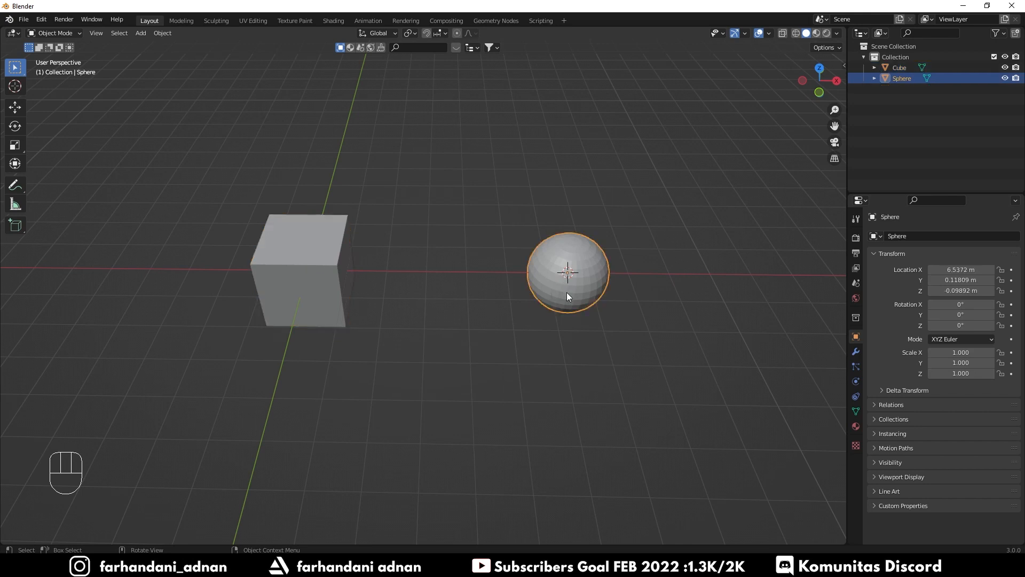
{"action": "left_click", "coordinate": [345, 277]}
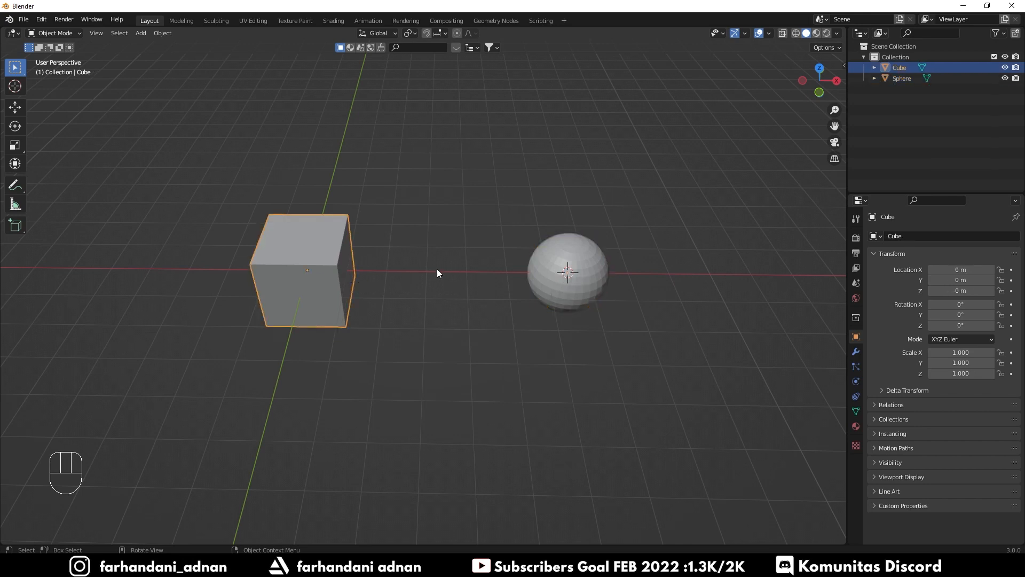
{"action": "left_click", "coordinate": [500, 216]}
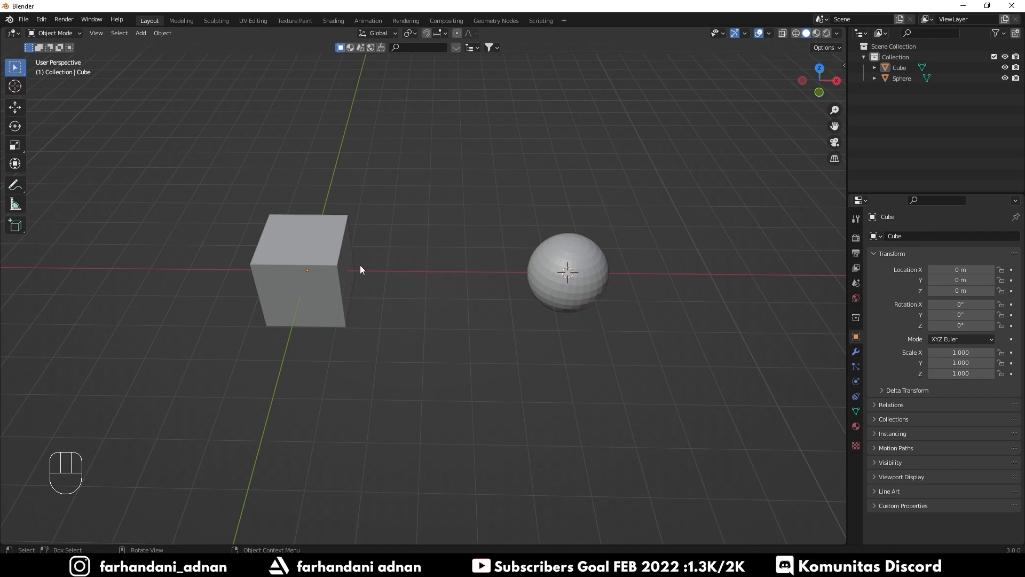
Select the sphere plus the cube as the active object and join them into one object
{"action": "left_click", "coordinate": [551, 262]}
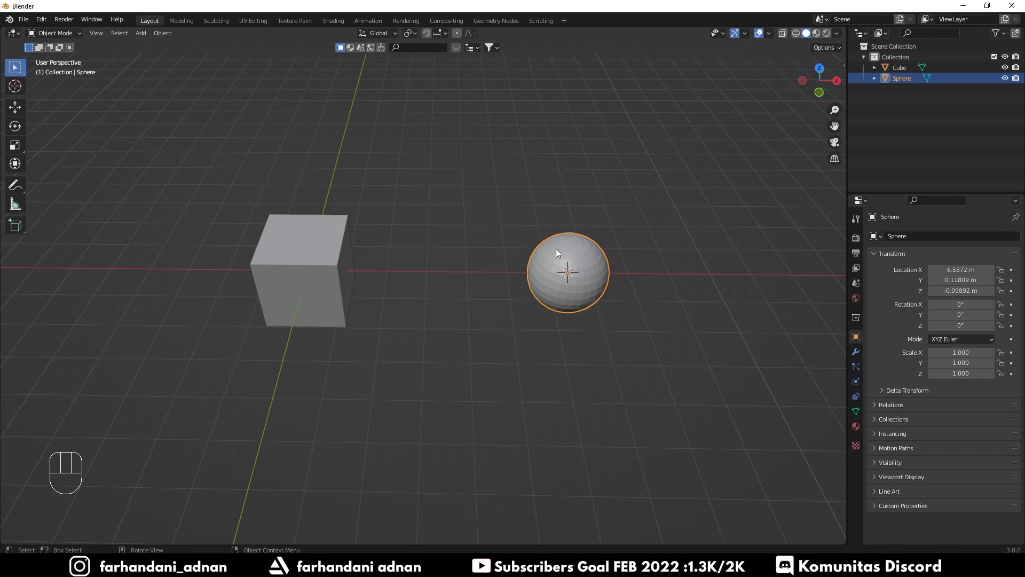
{"action": "key", "text": "shift"}
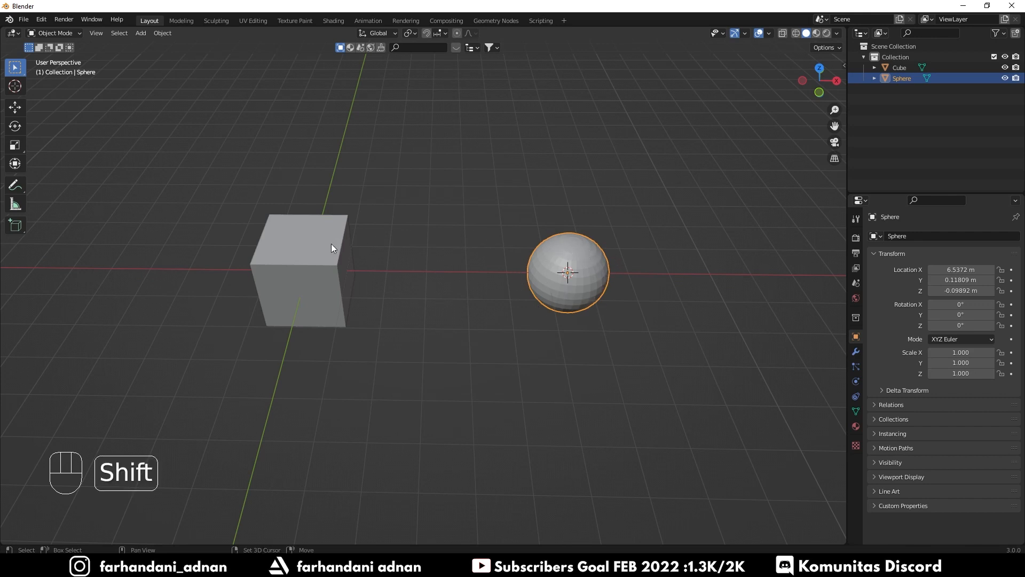
{"action": "left_click", "coordinate": [320, 252], "text": "shift"}
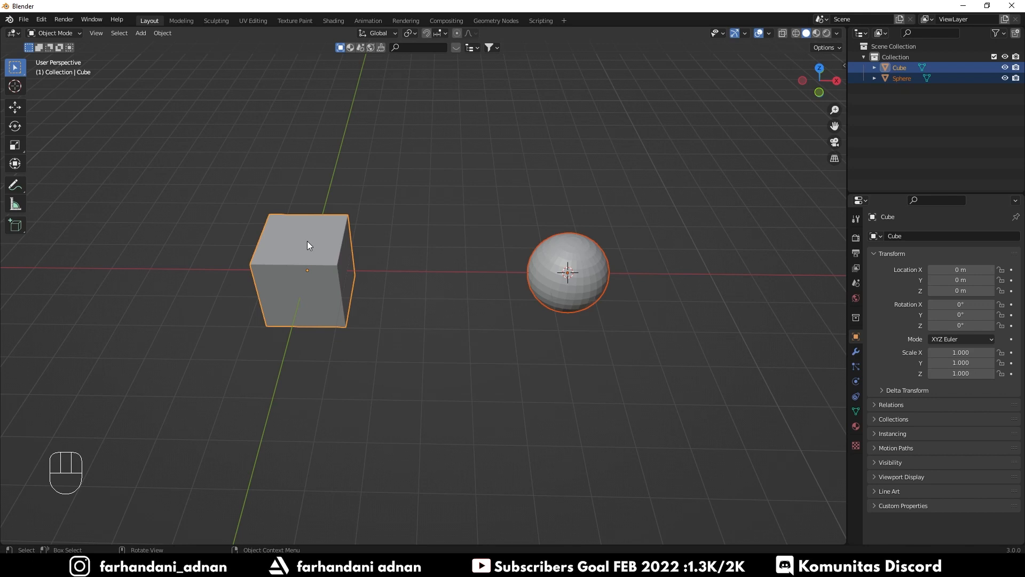
{"action": "key", "text": "ctrl+j"}
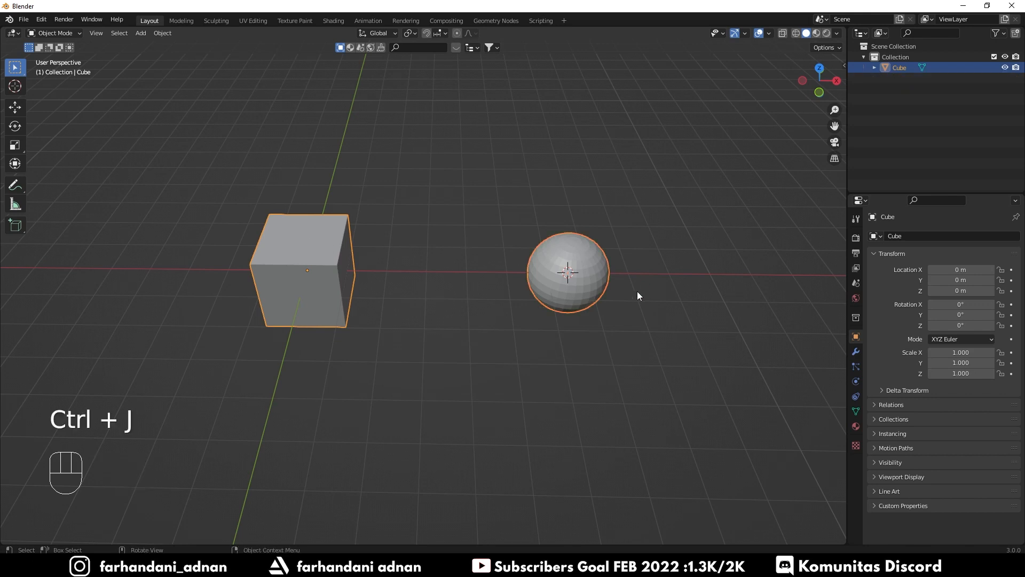
Try rotating the joined cube and sphere around the global Z axis about their shared origin, and cancel the rotation
{"action": "scroll", "coordinate": [575, 281], "scroll_direction": "up", "scroll_amount": 2}
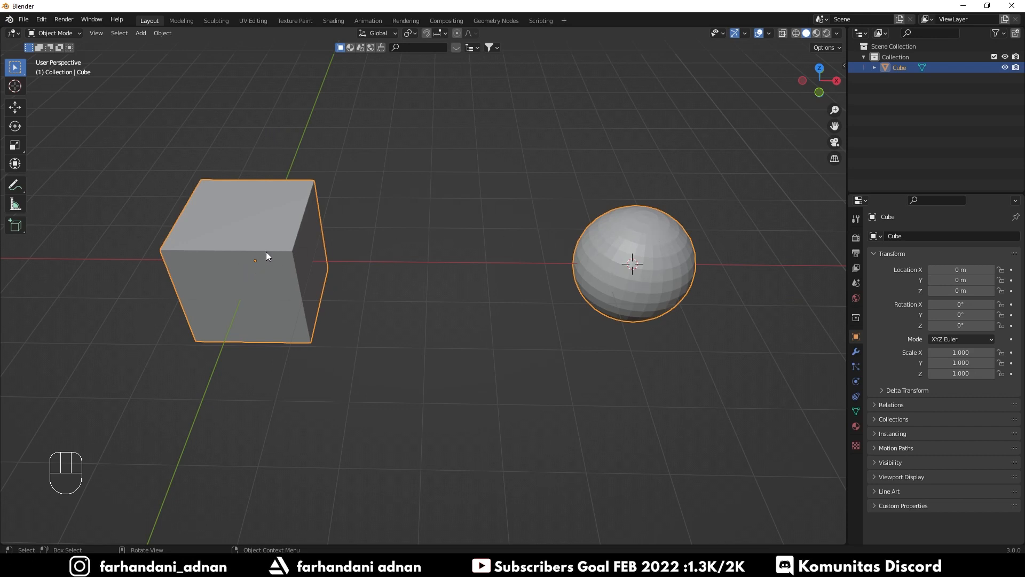
{"action": "scroll", "coordinate": [262, 261], "scroll_direction": "down", "scroll_amount": 3}
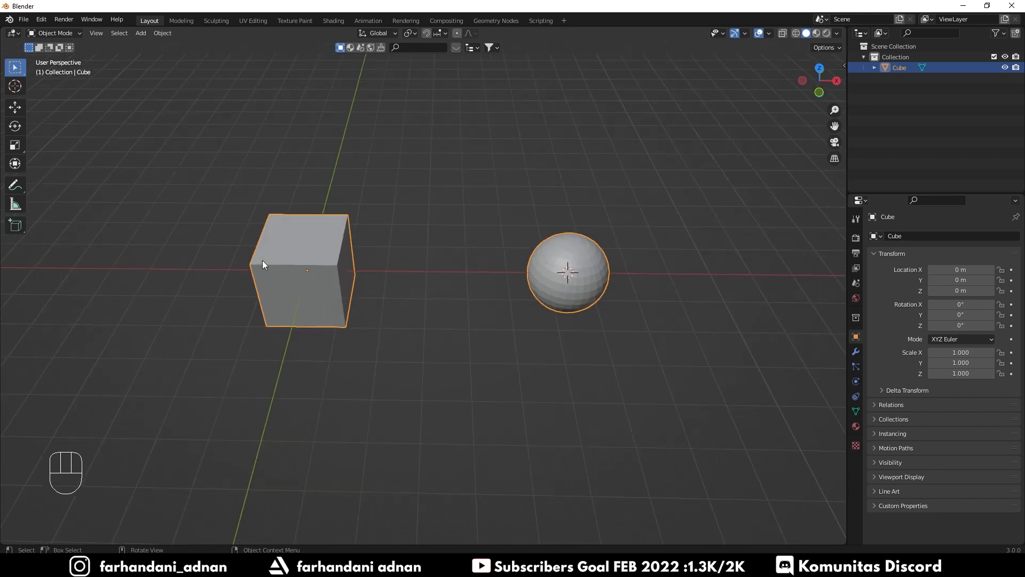
{"action": "scroll", "coordinate": [278, 259], "scroll_direction": "up", "scroll_amount": 1}
{"action": "key", "text": "r"}
{"action": "key", "text": "z"}
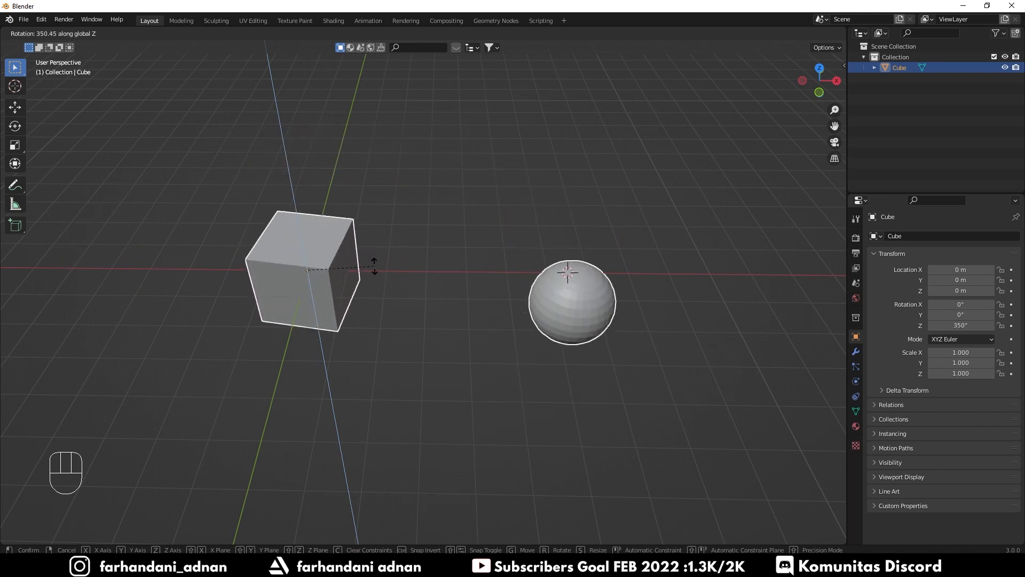
{"action": "key", "text": "Escape"}
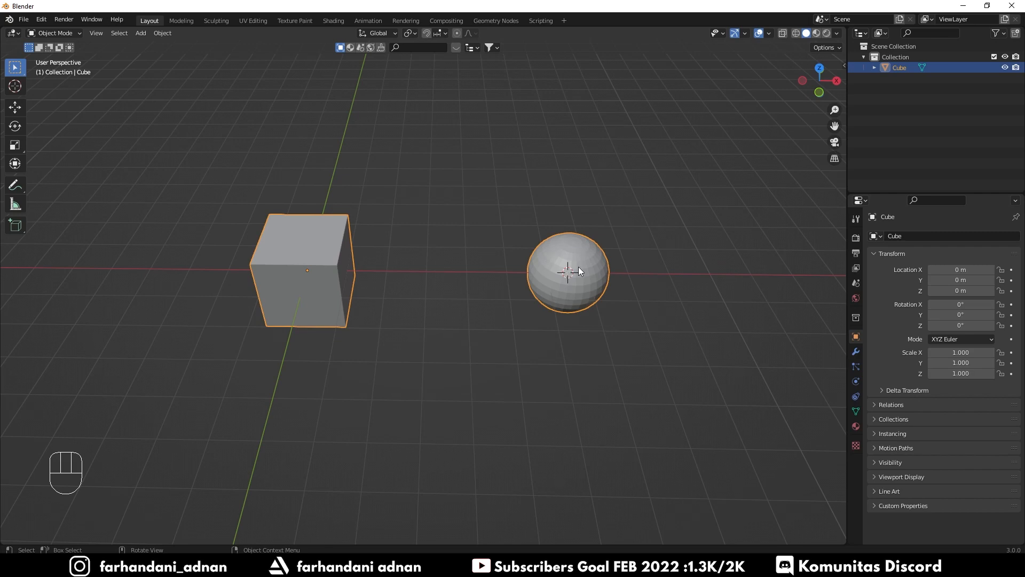
Separate the whole joined mesh By Loose Parts in Edit Mode and return to Object Mode
{"action": "key", "text": "Tab"}
{"action": "key", "text": "Tab"}
{"action": "middle_click_drag", "start_coordinate": [425, 254], "coordinate": [484, 251]}
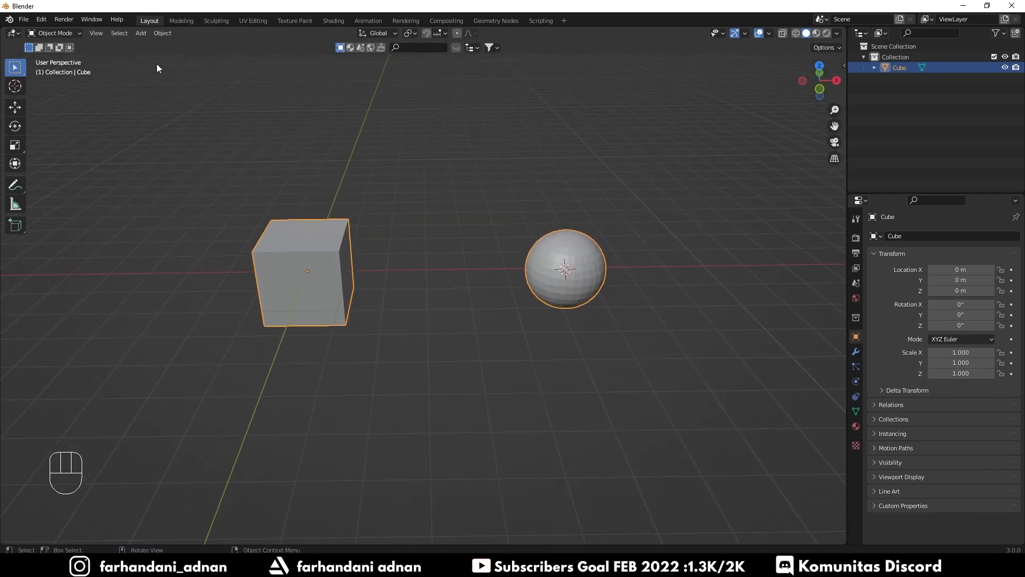
{"action": "left_click", "coordinate": [50, 32]}
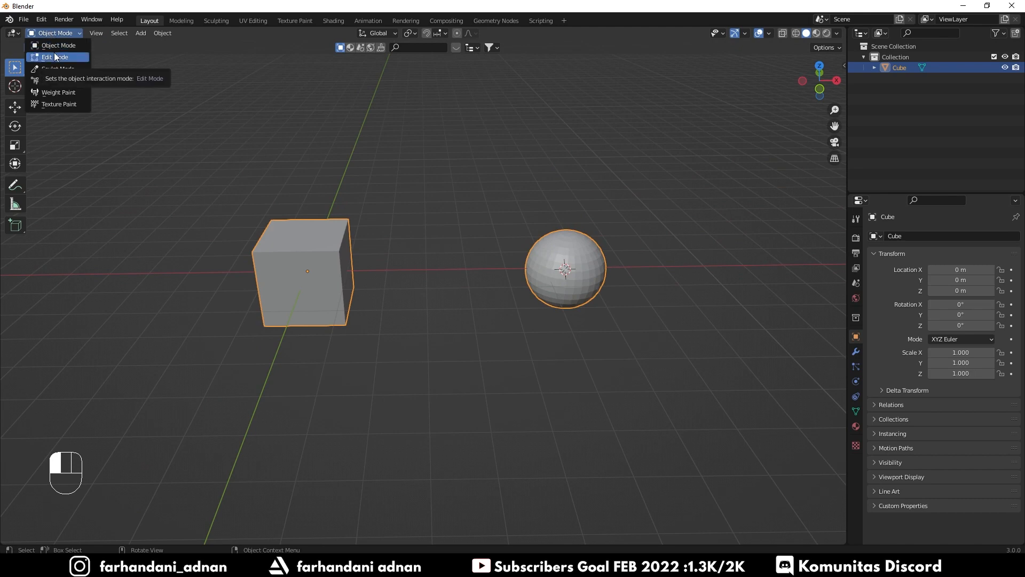
{"action": "left_click", "coordinate": [55, 53]}
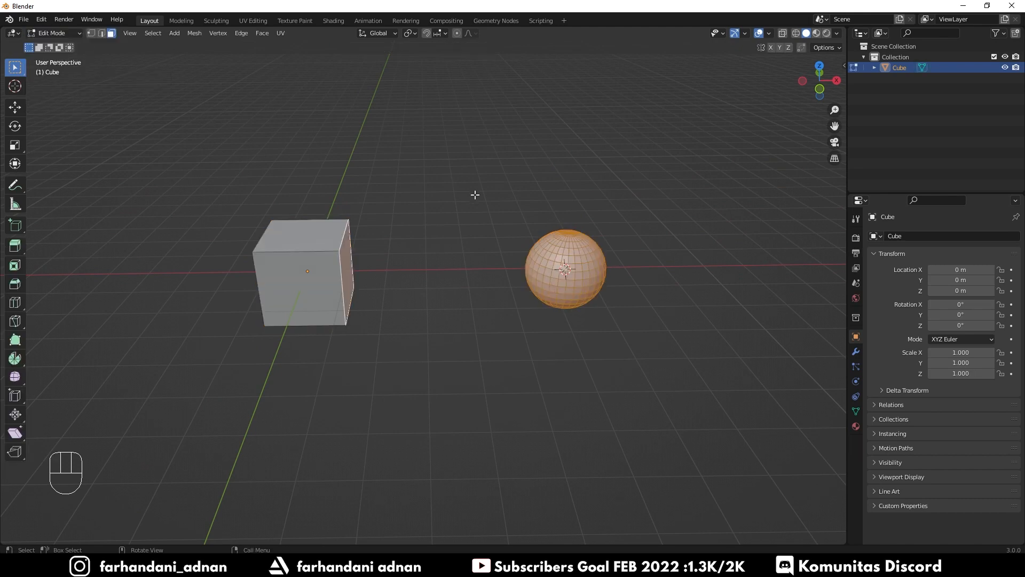
{"action": "key", "text": "a"}
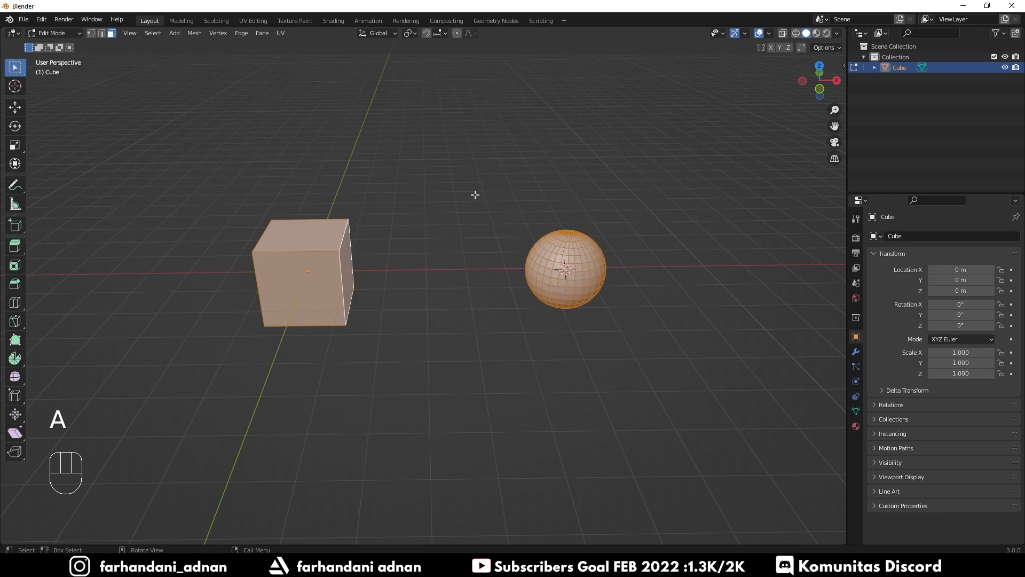
{"action": "key", "text": "p"}
{"action": "key", "text": "p"}
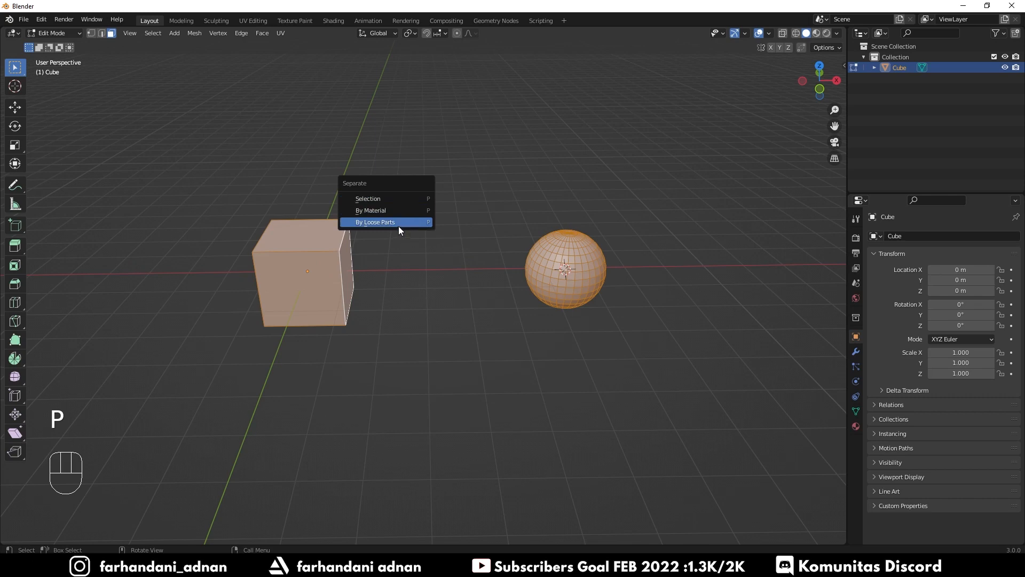
{"action": "left_click", "coordinate": [399, 223]}
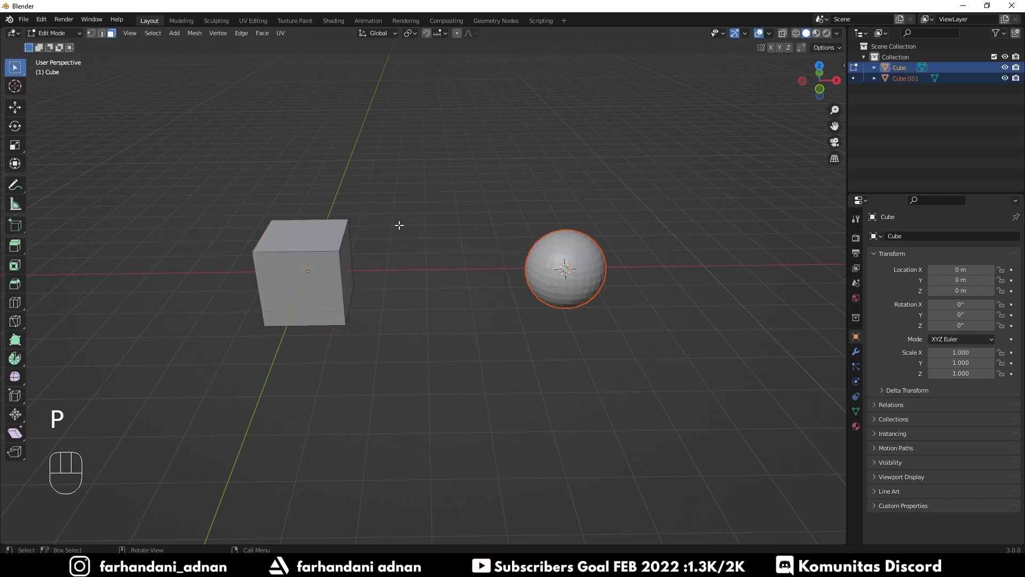
{"action": "key", "text": "Tab"}
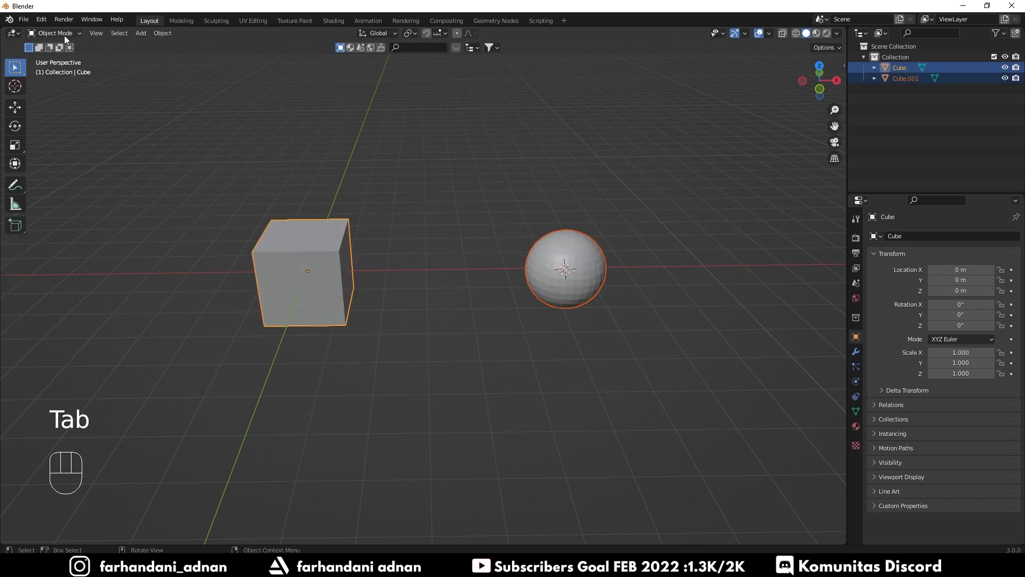
Select the separated sphere and cube alternately to check where each object's origin lies
{"action": "left_click", "coordinate": [549, 275]}
{"action": "left_click", "coordinate": [320, 272]}
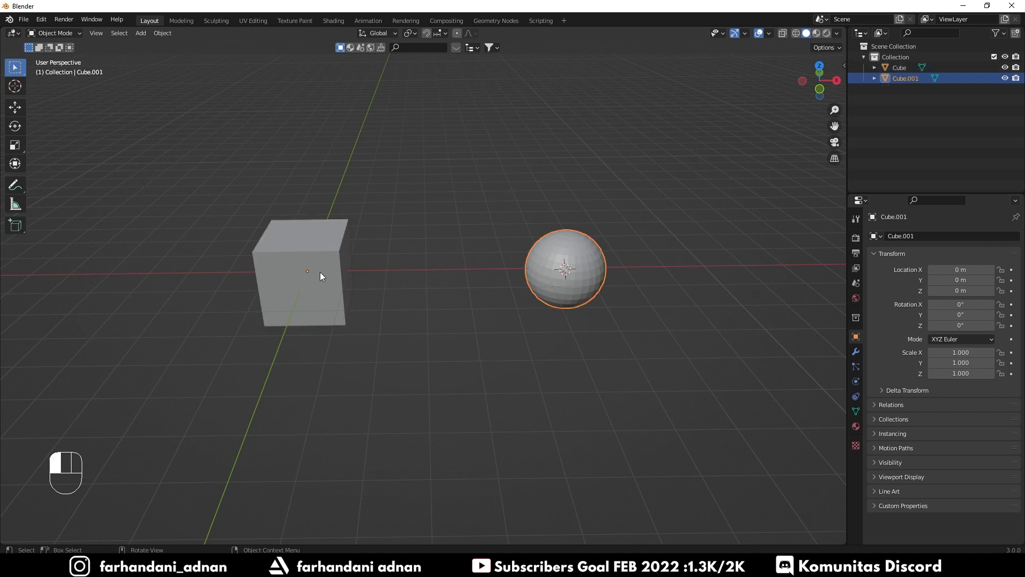
{"action": "left_click", "coordinate": [573, 270]}
{"action": "left_click", "coordinate": [330, 281]}
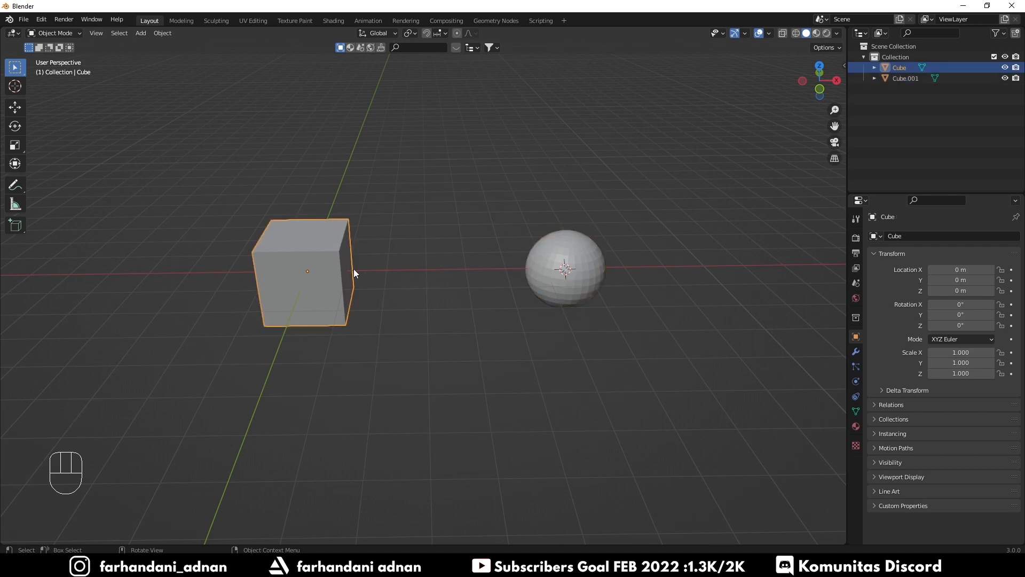
Try moving the separated cube freely to test its origin, and cancel the move
{"action": "middle_click_drag", "start_coordinate": [347, 271], "coordinate": [355, 261]}
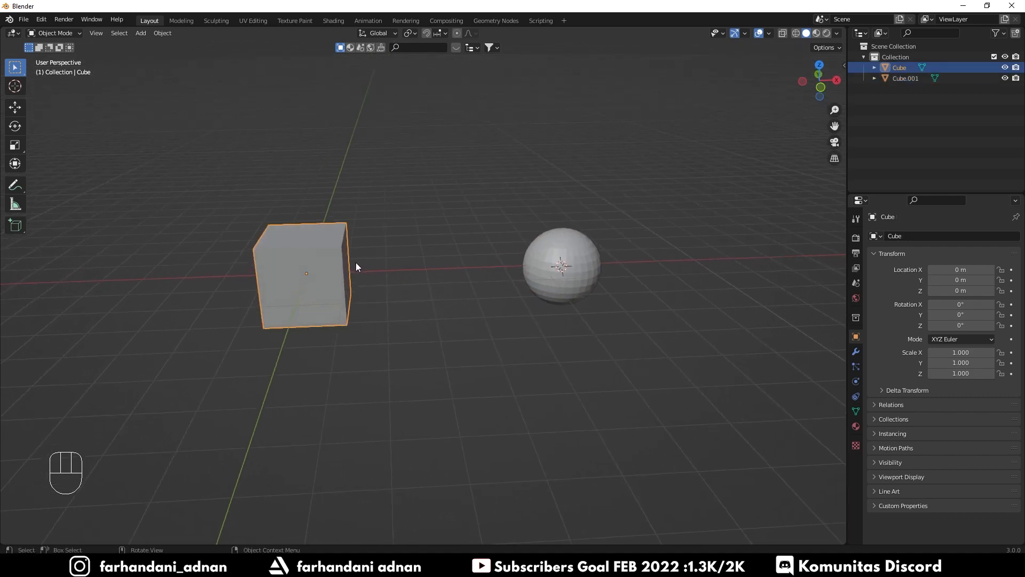
{"action": "key", "text": "g"}
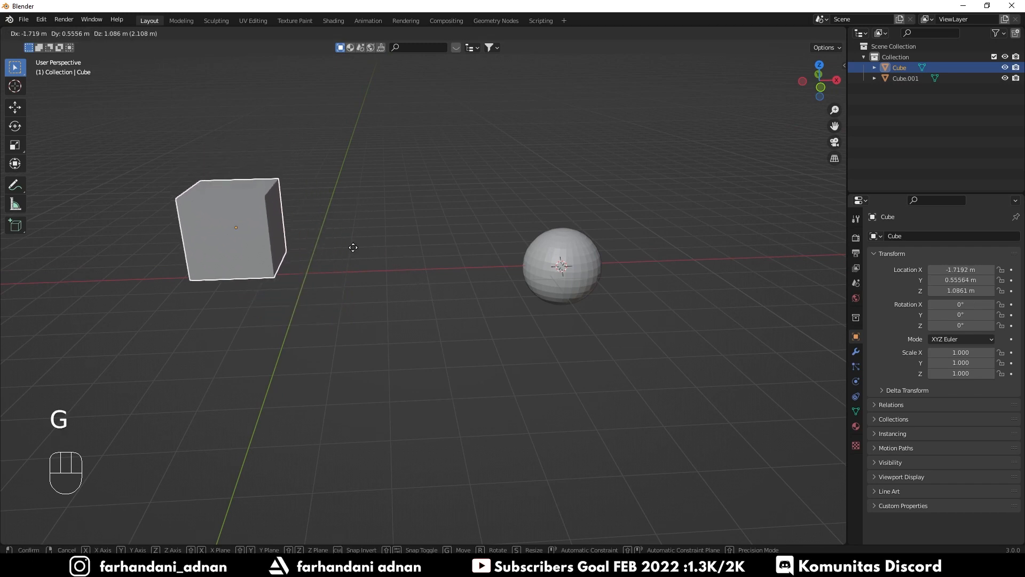
{"action": "right_click", "coordinate": [371, 254]}
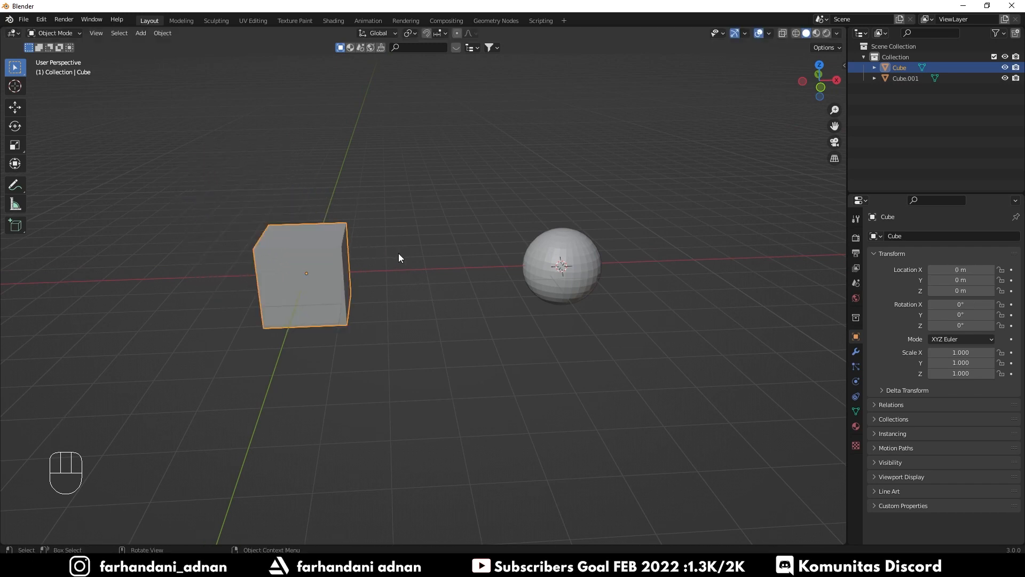
Select the sphere and try moving it and rotating it around the global Z axis about its offset origin, cancelling the transforms
{"action": "middle_click_drag", "start_coordinate": [541, 251], "coordinate": [574, 259]}
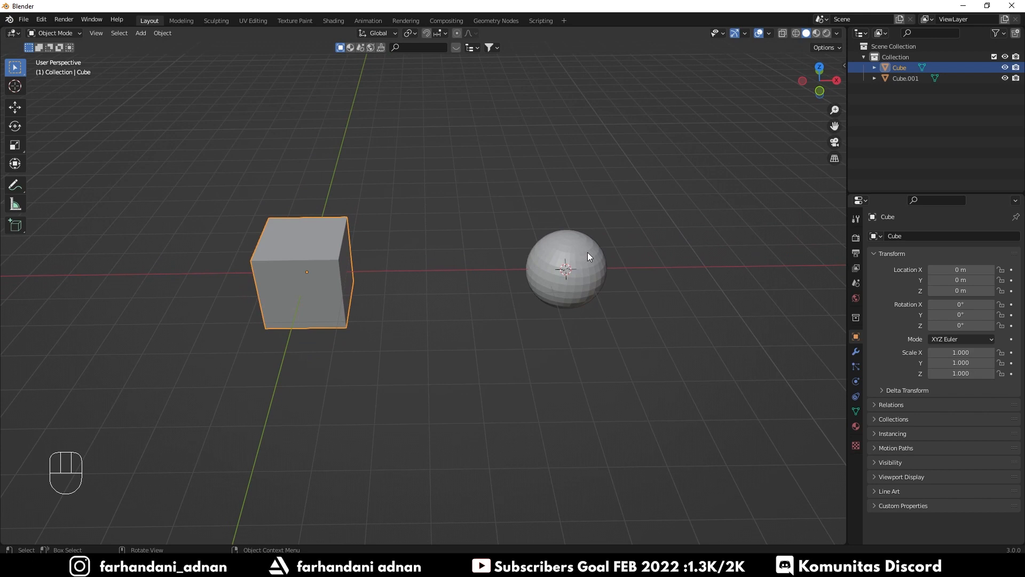
{"action": "left_click", "coordinate": [588, 252]}
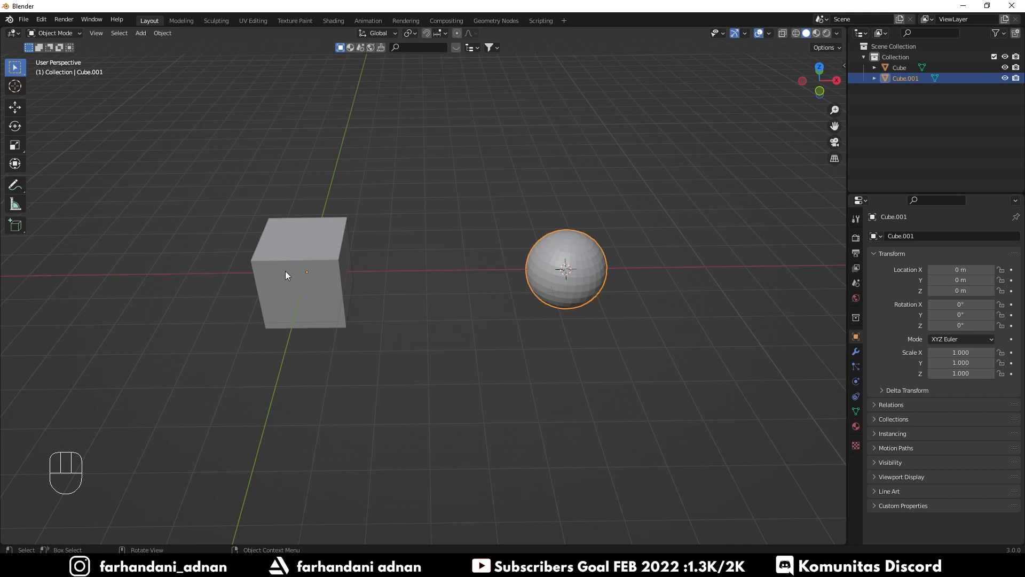
{"action": "key", "text": "g"}
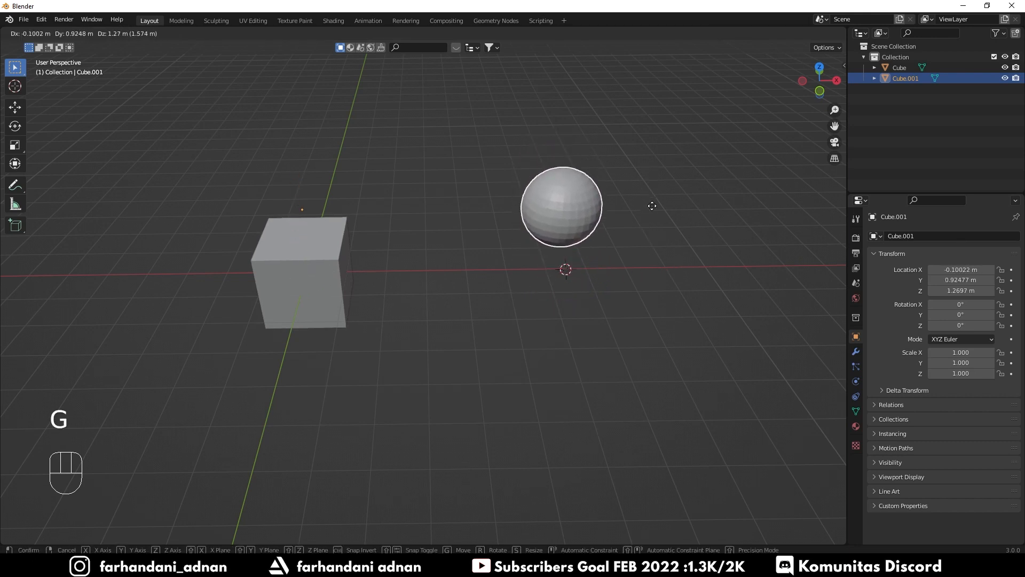
{"action": "key", "text": "r"}
{"action": "key", "text": "z"}
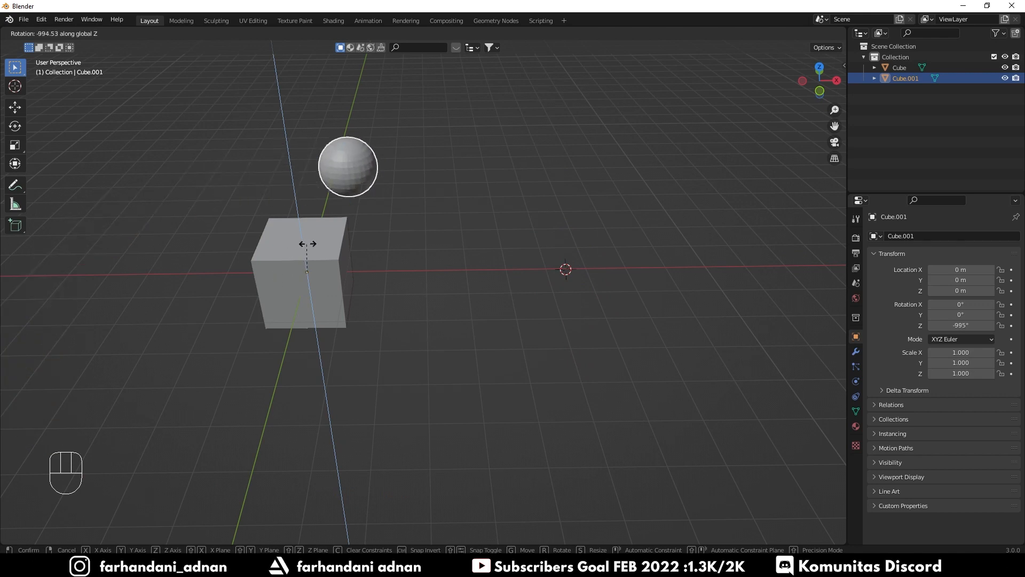
{"action": "right_click", "coordinate": [321, 249]}
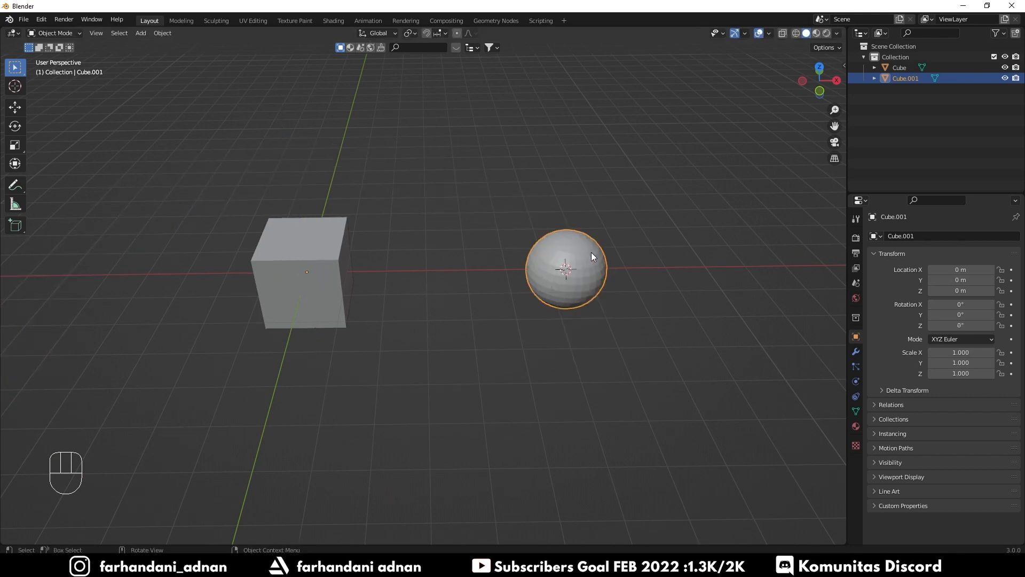
Set the sphere's origin to its own geometry with Origin to Geometry
{"action": "middle_click_drag", "start_coordinate": [592, 252], "coordinate": [418, 255], "text": "shift"}
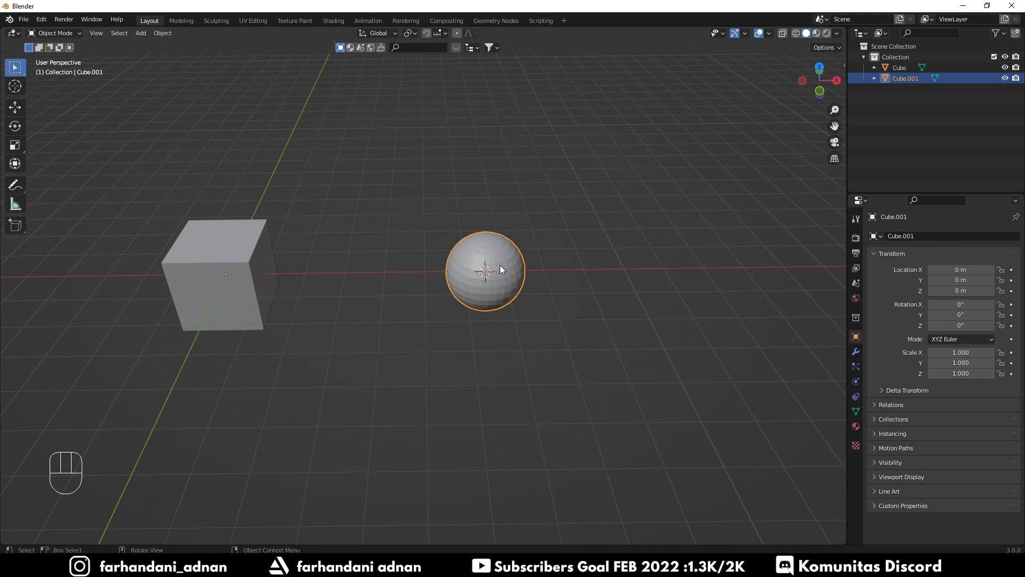
{"action": "right_click", "coordinate": [520, 220]}
{"action": "mouse_move", "coordinate": [521, 220]}
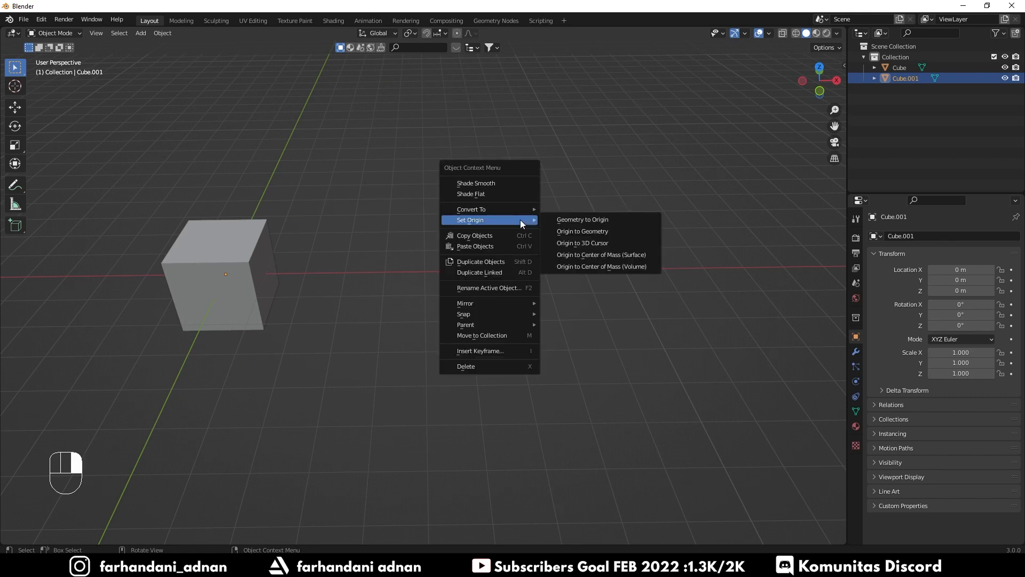
{"action": "left_click", "coordinate": [573, 231]}
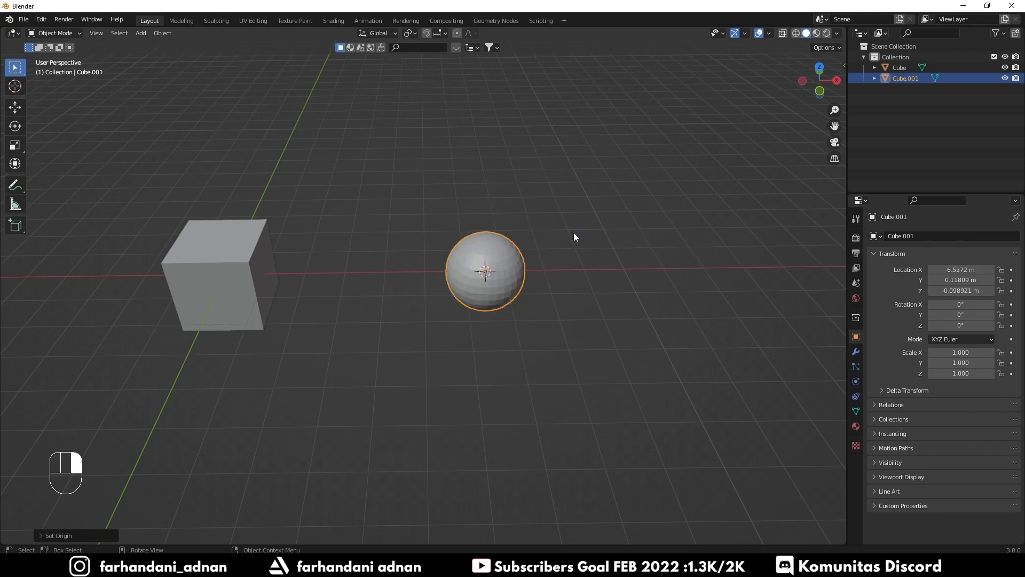
Try rotating the sphere about its recentred origin around the global Z and Y axes, cancelling both rotations
{"action": "scroll", "coordinate": [507, 290], "scroll_direction": "up", "scroll_amount": 5}
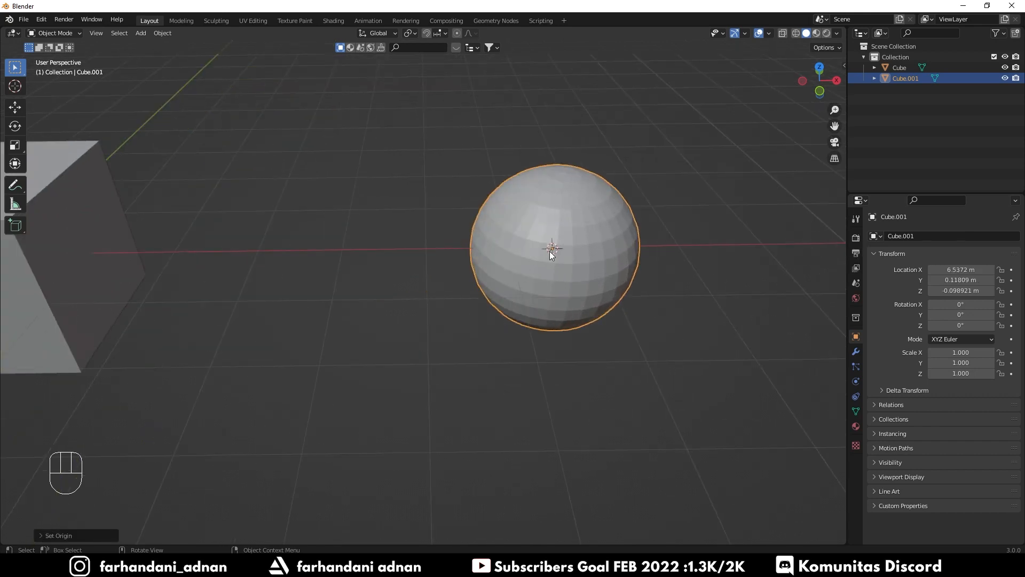
{"action": "middle_click_drag", "start_coordinate": [657, 253], "coordinate": [503, 258], "text": "shift"}
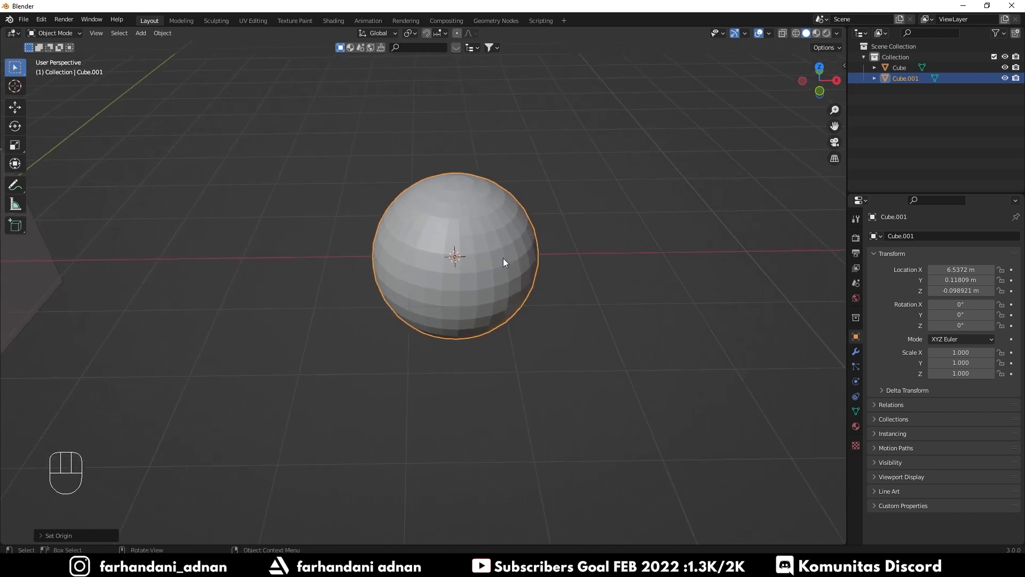
{"action": "scroll", "coordinate": [586, 247], "scroll_direction": "down", "scroll_amount": 2}
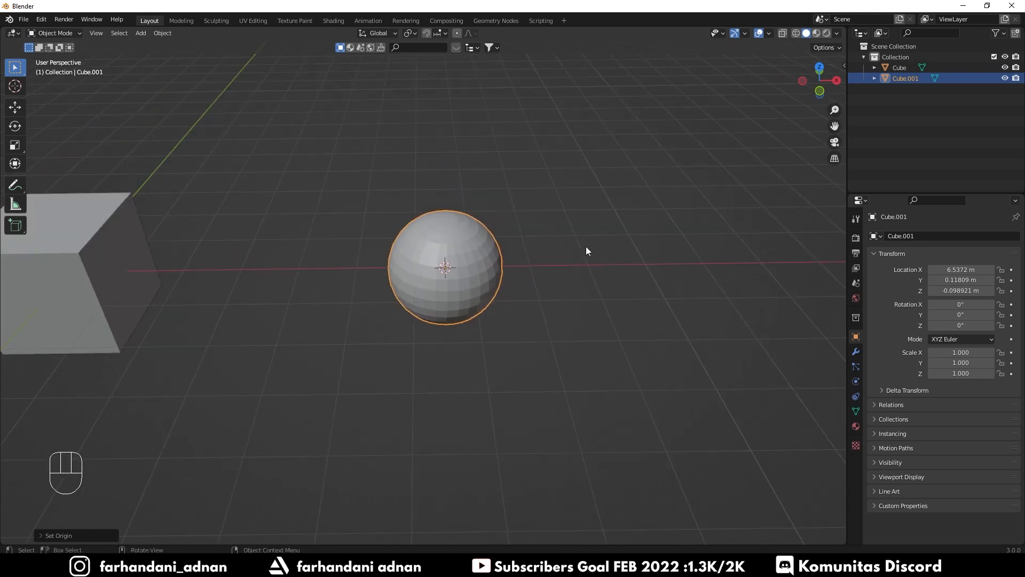
{"action": "key", "text": "r"}
{"action": "key", "text": "z"}
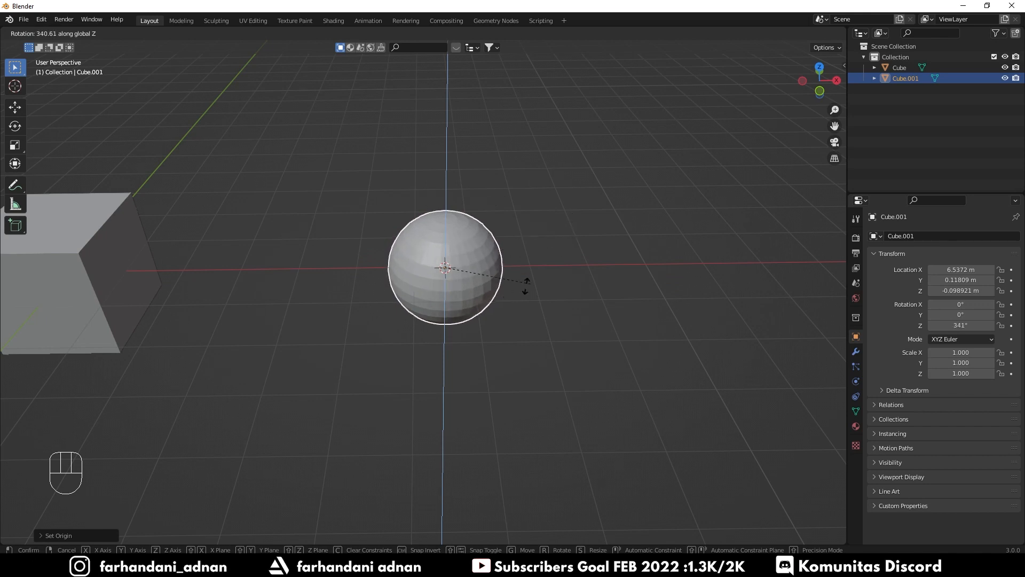
{"action": "key", "text": "Escape"}
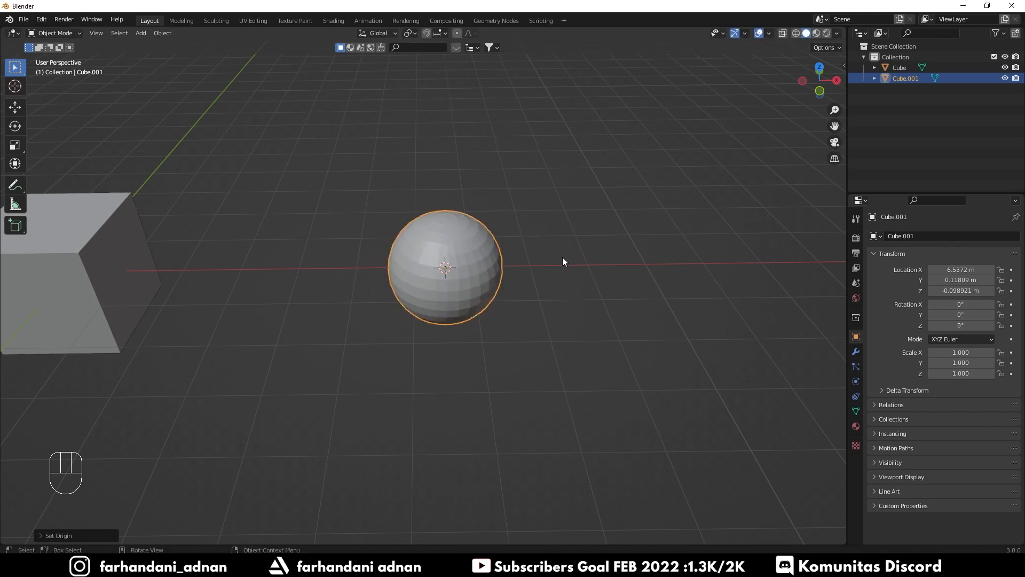
{"action": "key", "text": "r"}
{"action": "key", "text": "y"}
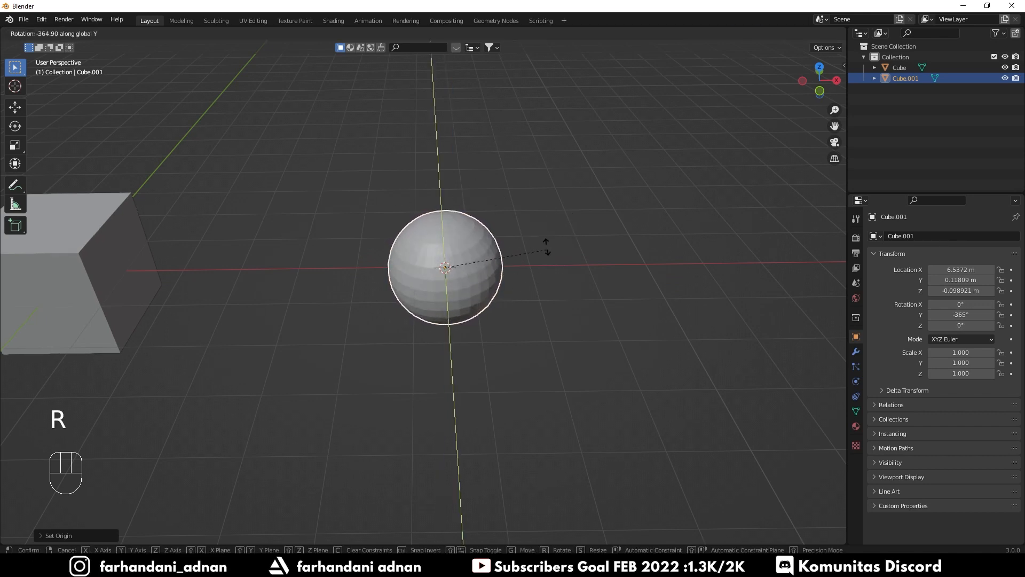
{"action": "key", "text": "Escape"}
{"action": "scroll", "coordinate": [424, 243], "scroll_direction": "down", "scroll_amount": 4}
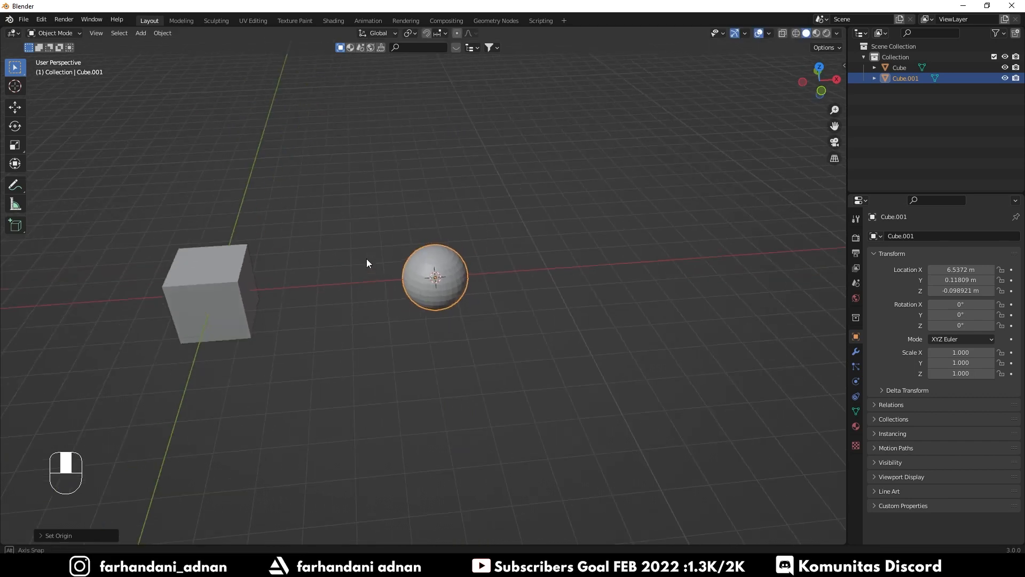
{"action": "middle_click_drag", "start_coordinate": [367, 259], "coordinate": [373, 313]}
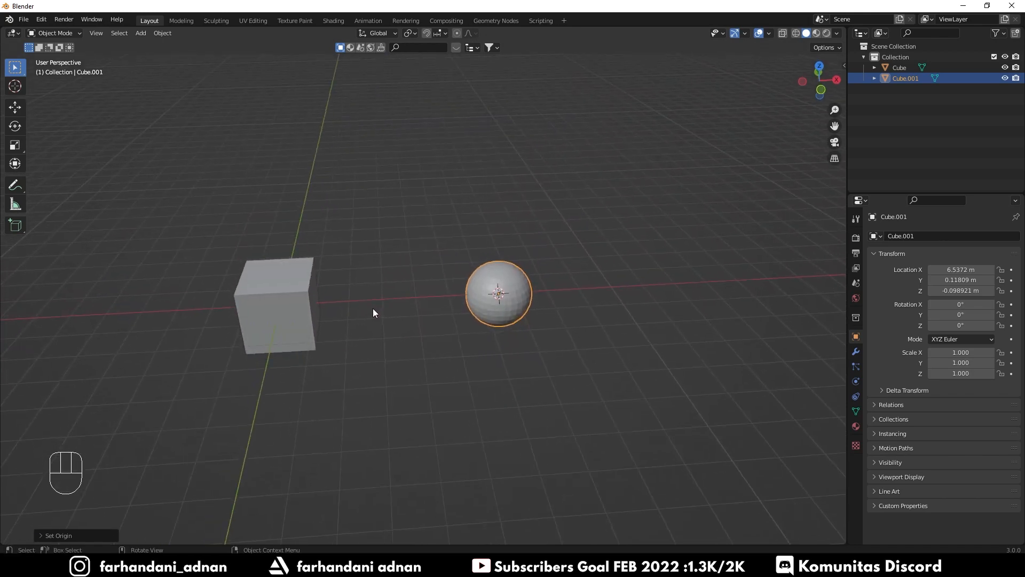